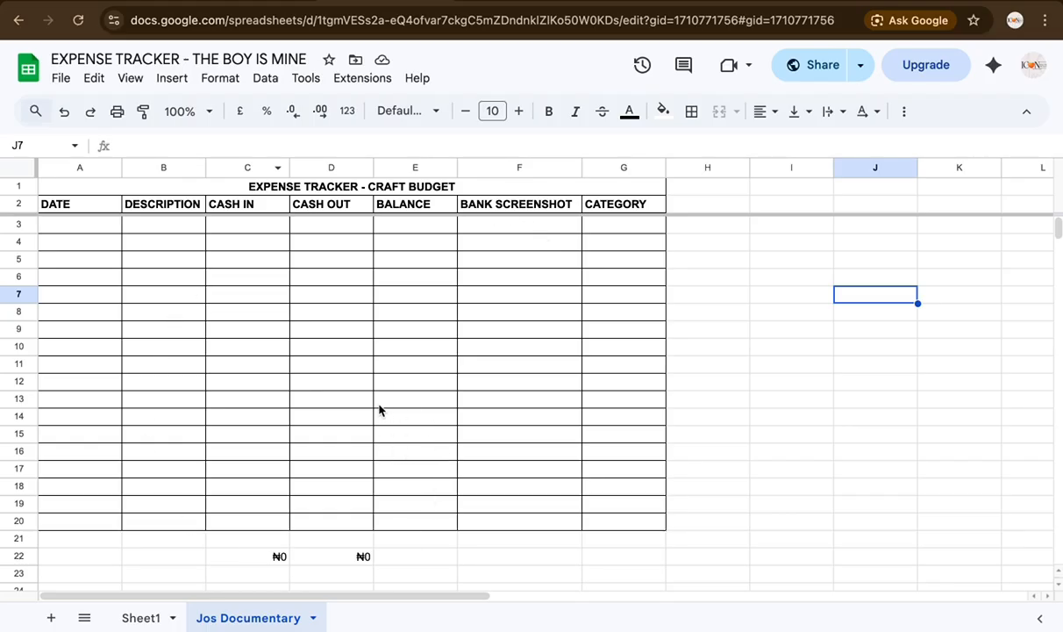
Step: Apply all borders to cell F6 so it matches the rest of the bordered table
left_click(692, 114)
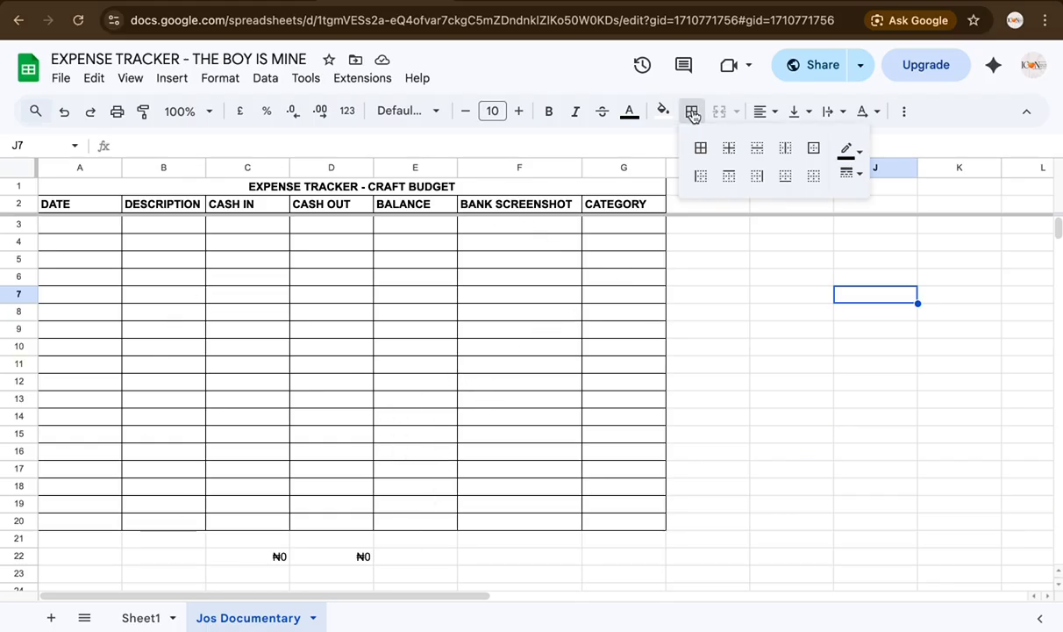
left_click(524, 278)
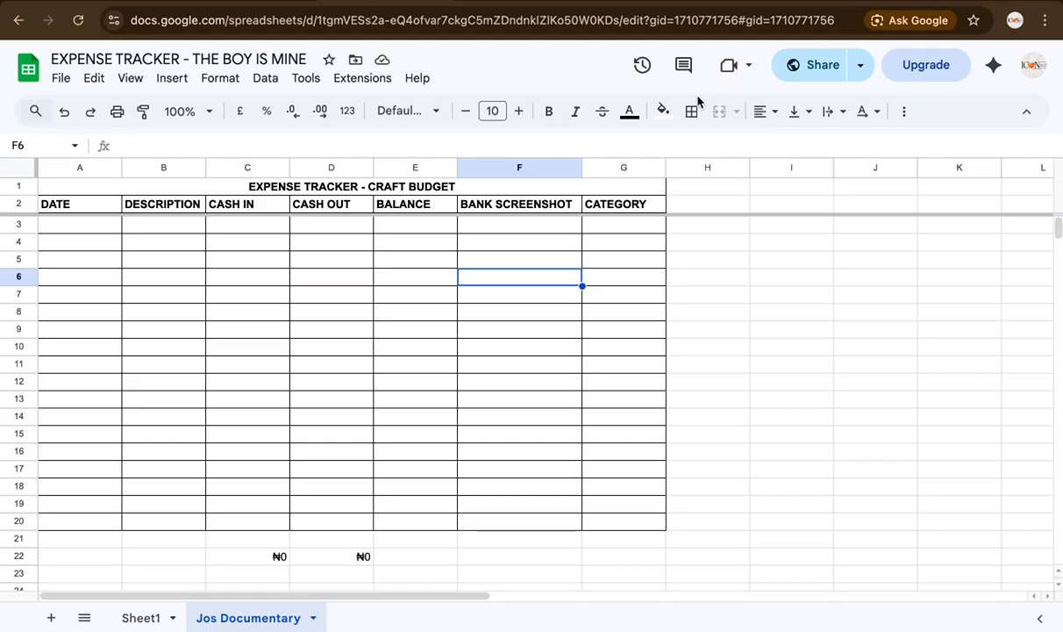
left_click(692, 113)
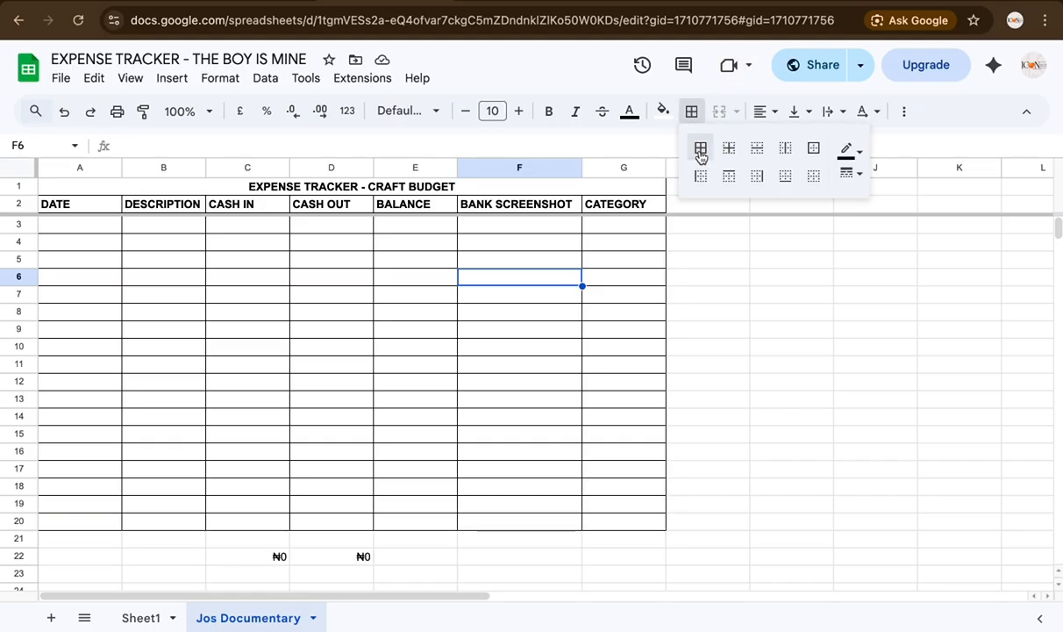
left_click(700, 151)
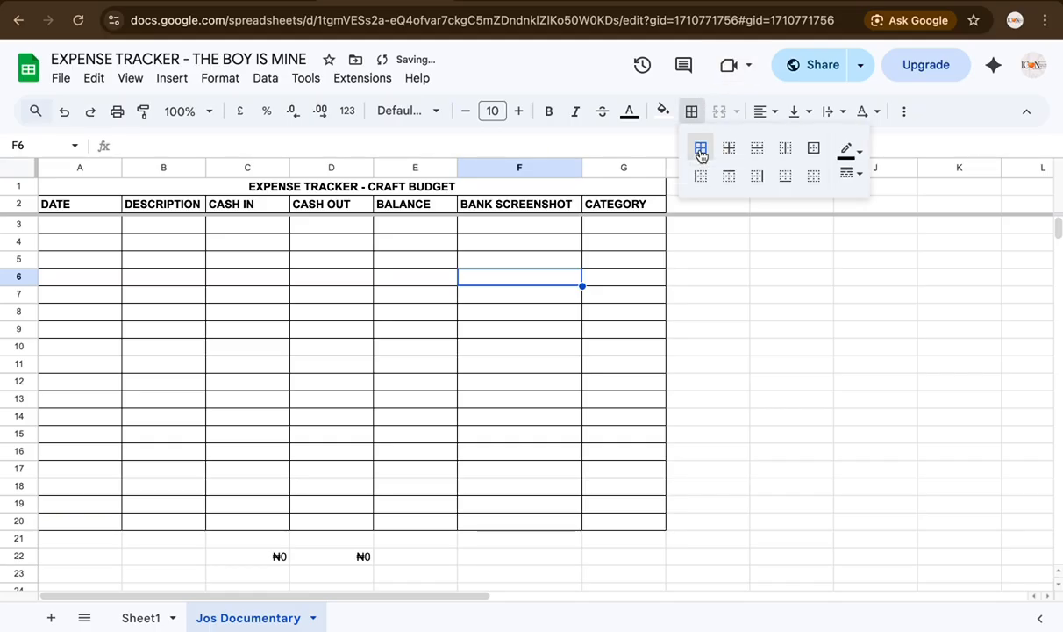
left_click(399, 192)
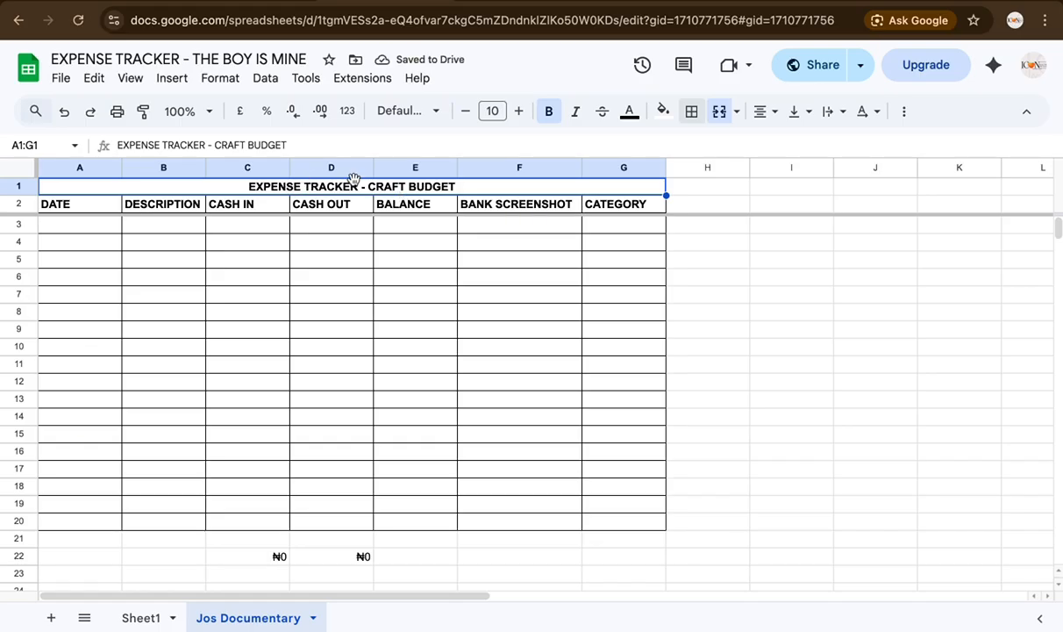
double_click(466, 188)
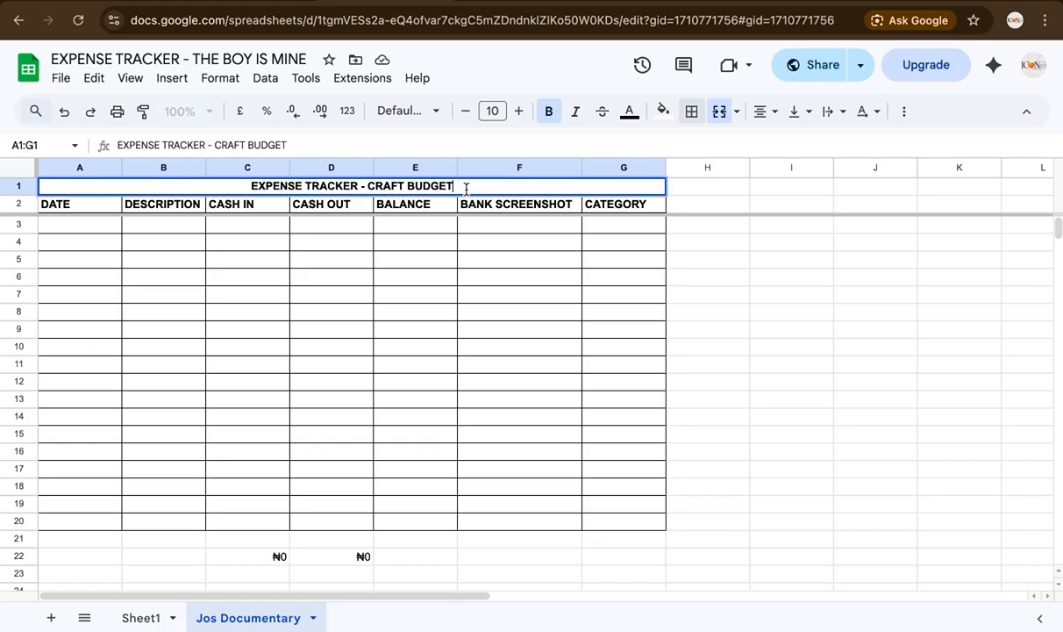
left_click(165, 243)
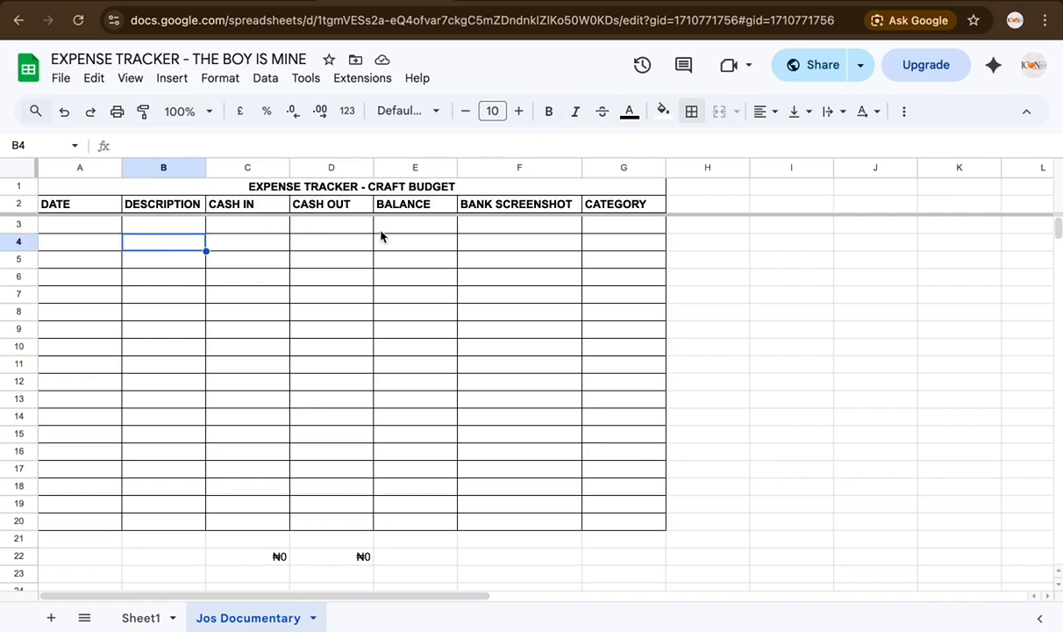
left_click(102, 208)
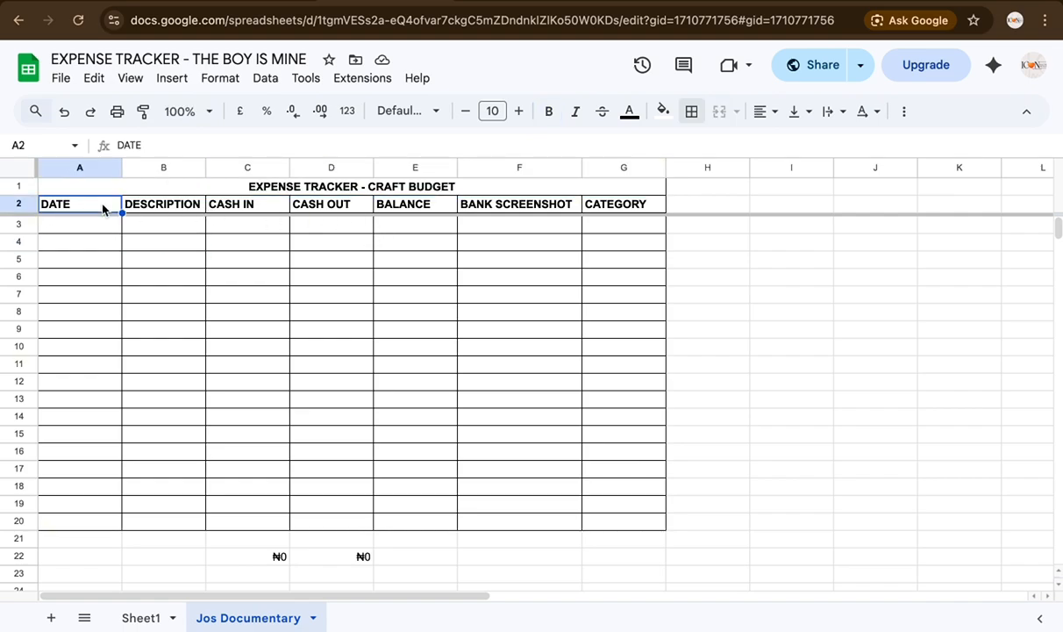
left_click(169, 208)
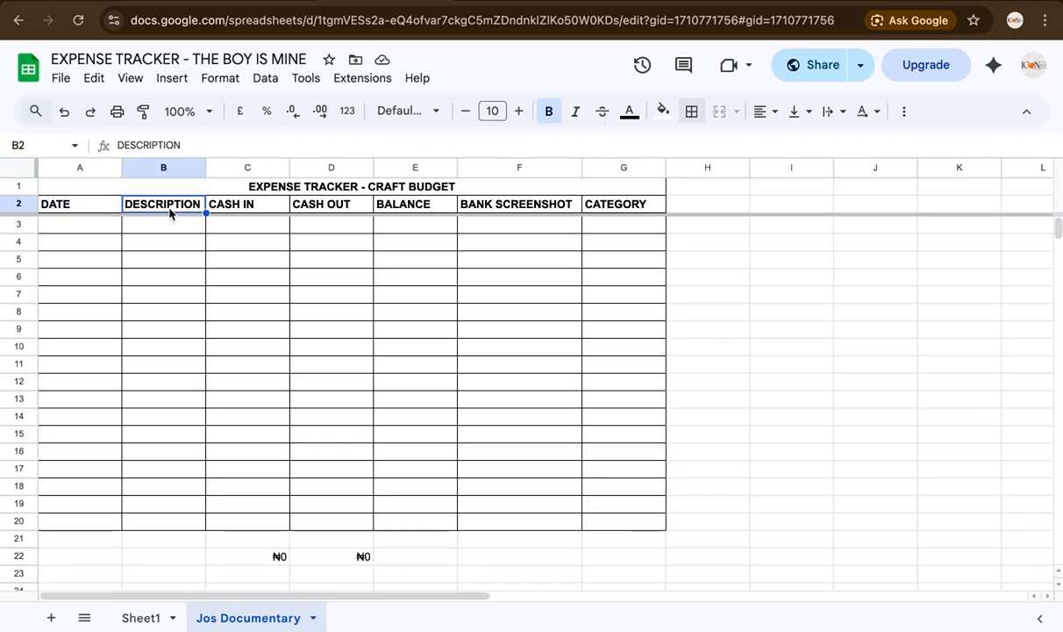
left_click(238, 214)
left_click(328, 209)
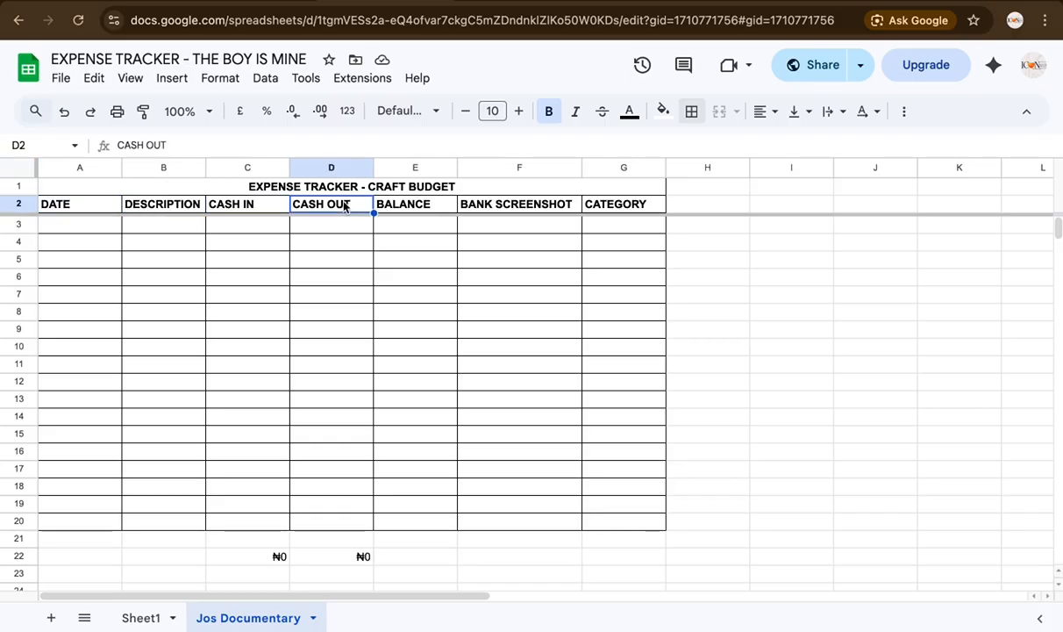
left_click(419, 215)
left_click(487, 202)
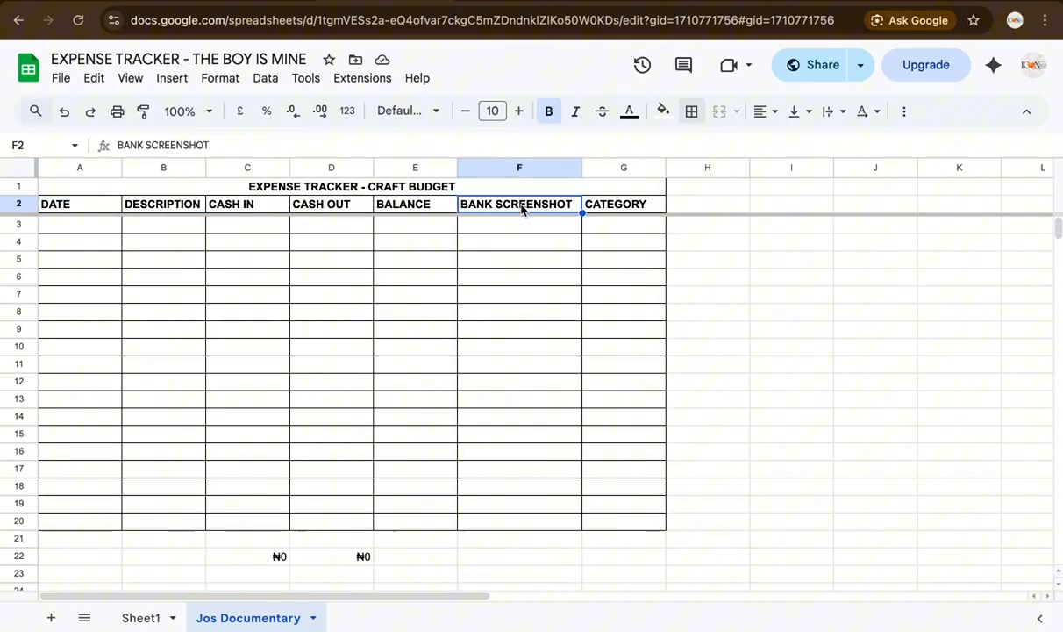
left_click(611, 204)
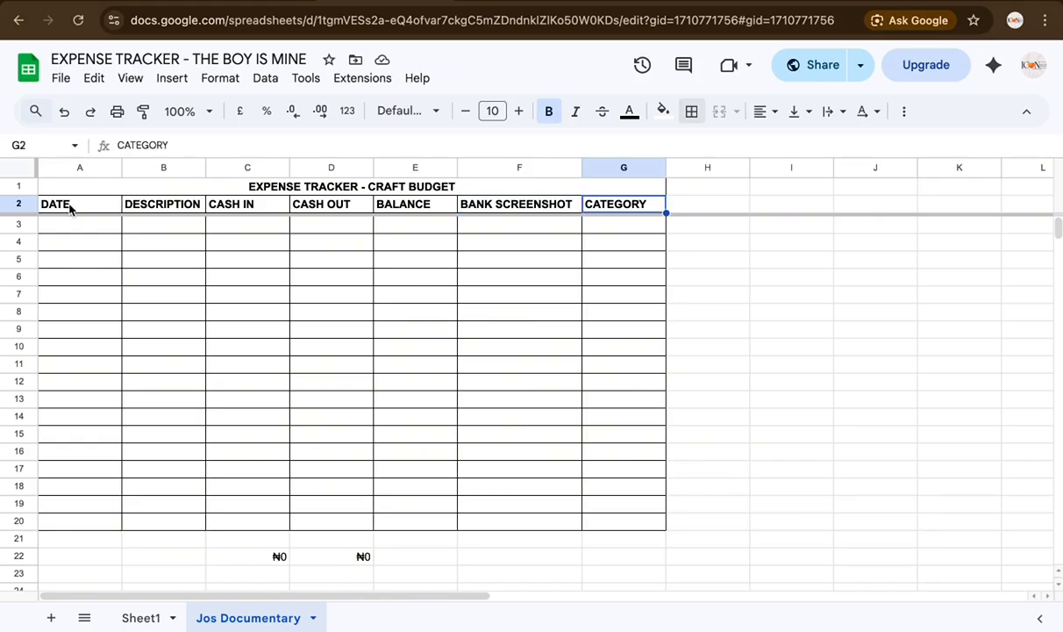
left_click(145, 205)
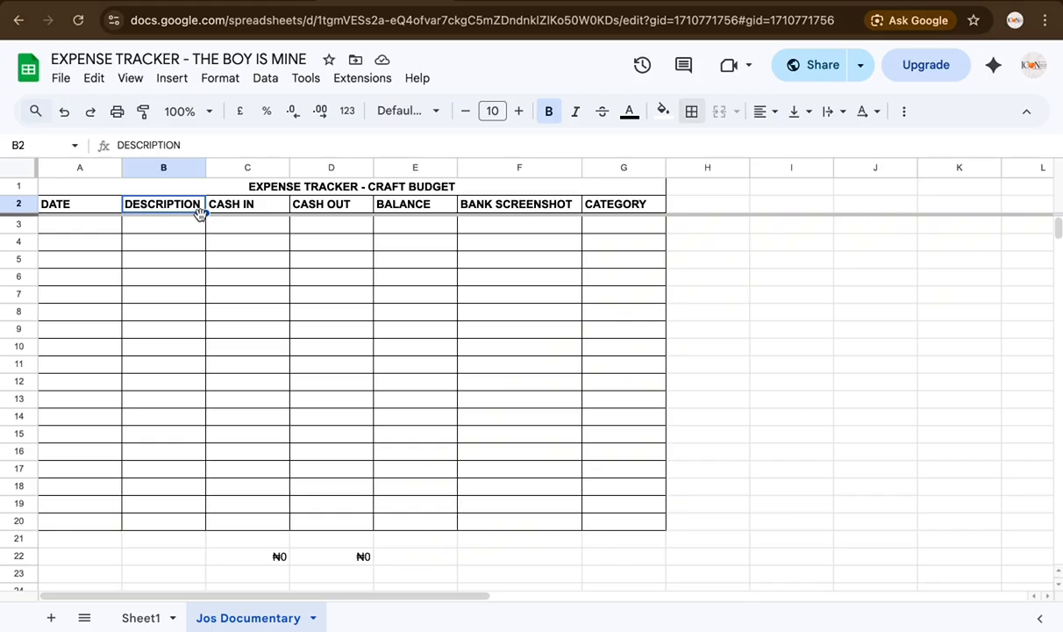
left_click(252, 209)
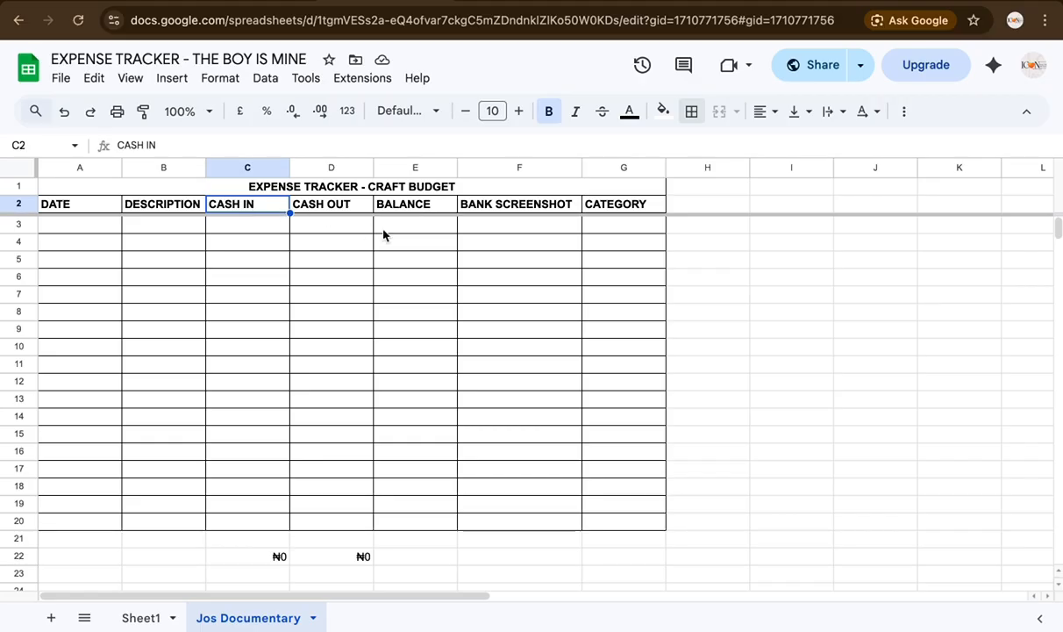
left_click(361, 205)
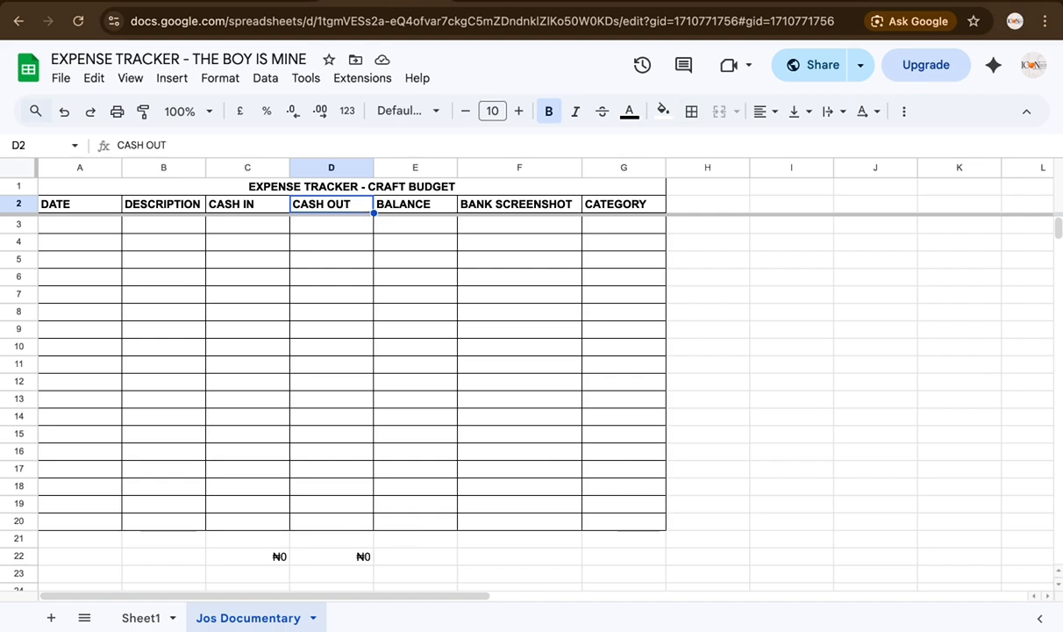
left_click(404, 204)
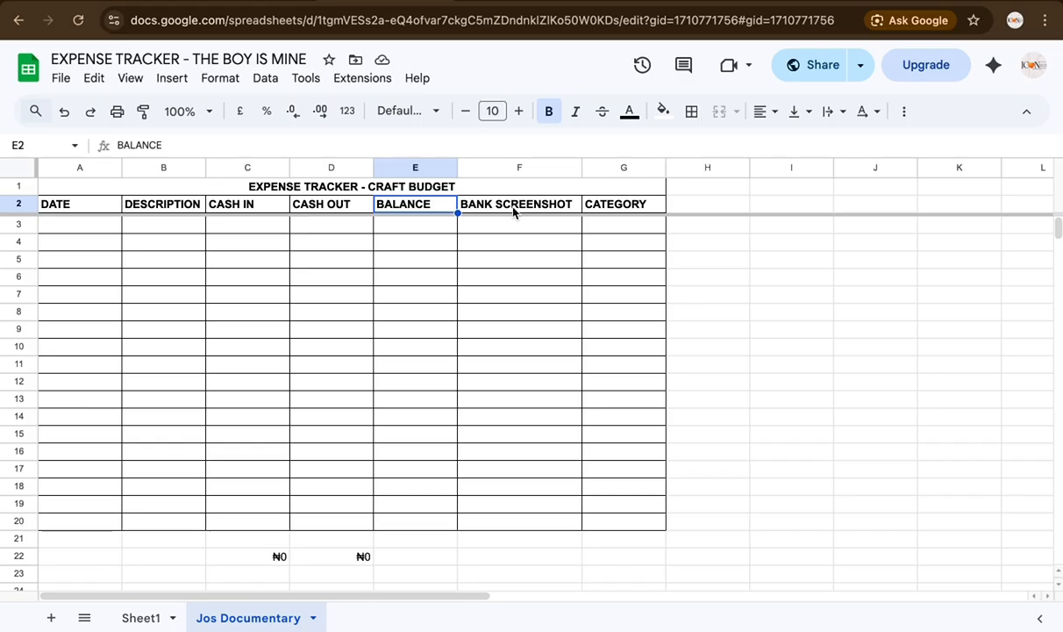
left_click(72, 227)
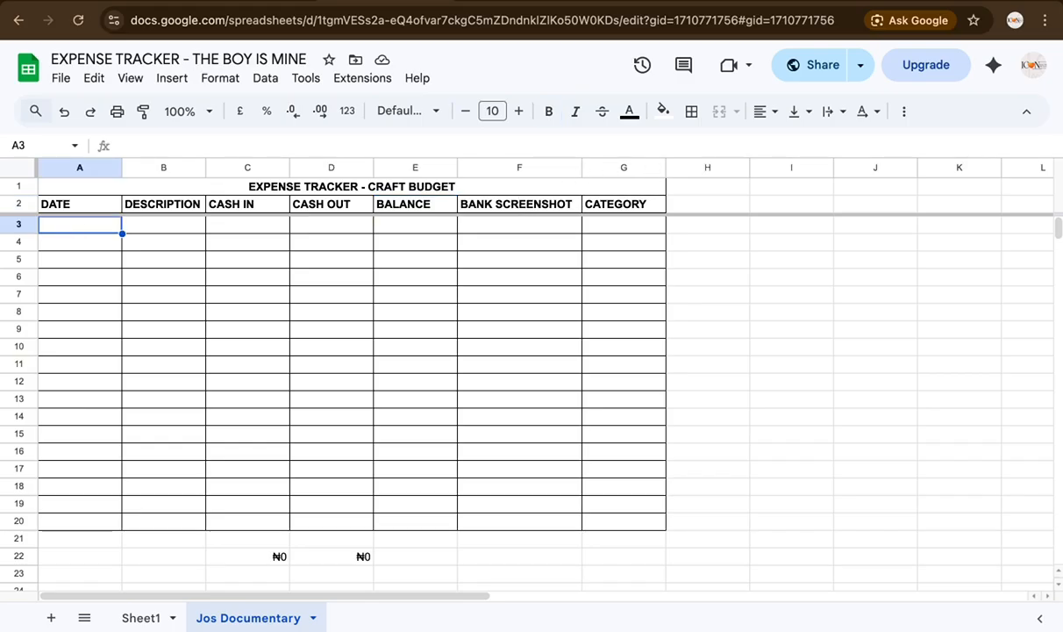
Step: Enter row 3 as 23/03/2026, Imprest, with 100000 cash in
type("23/03/2026")
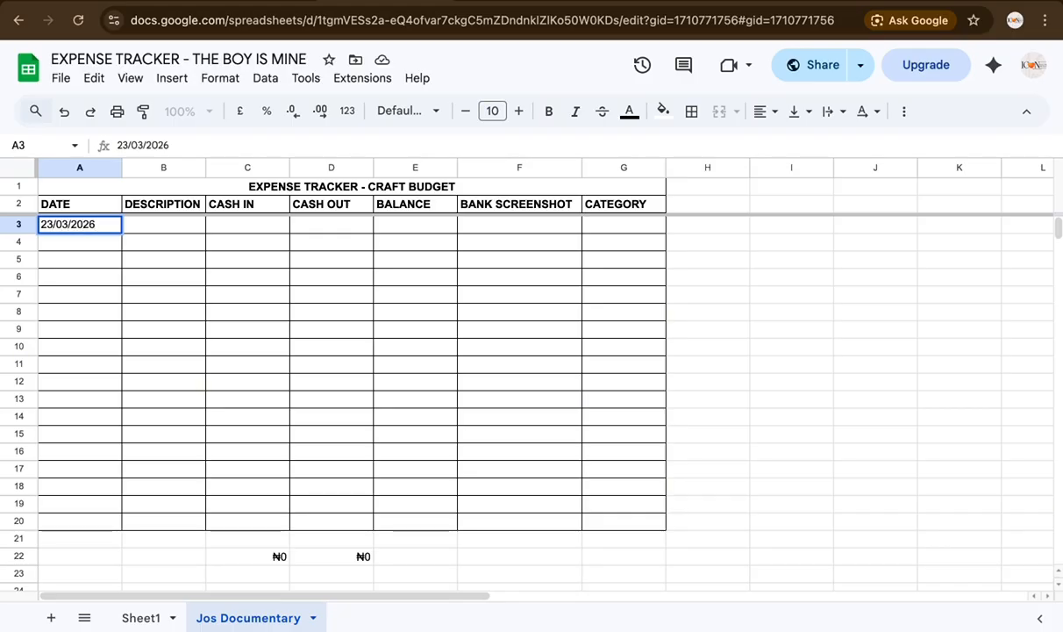
left_click(168, 230)
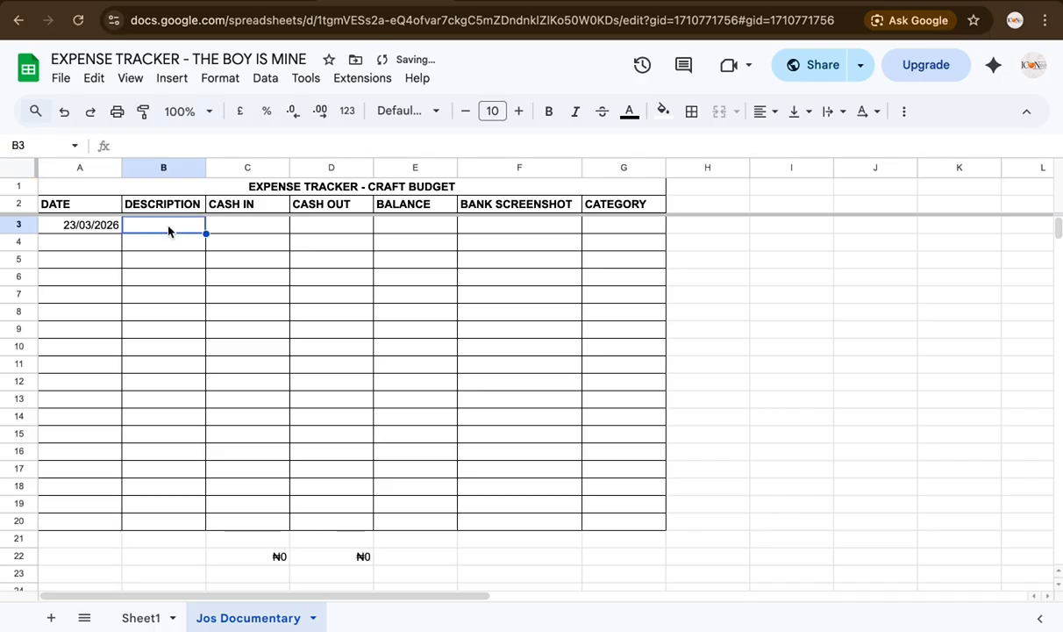
type("I")
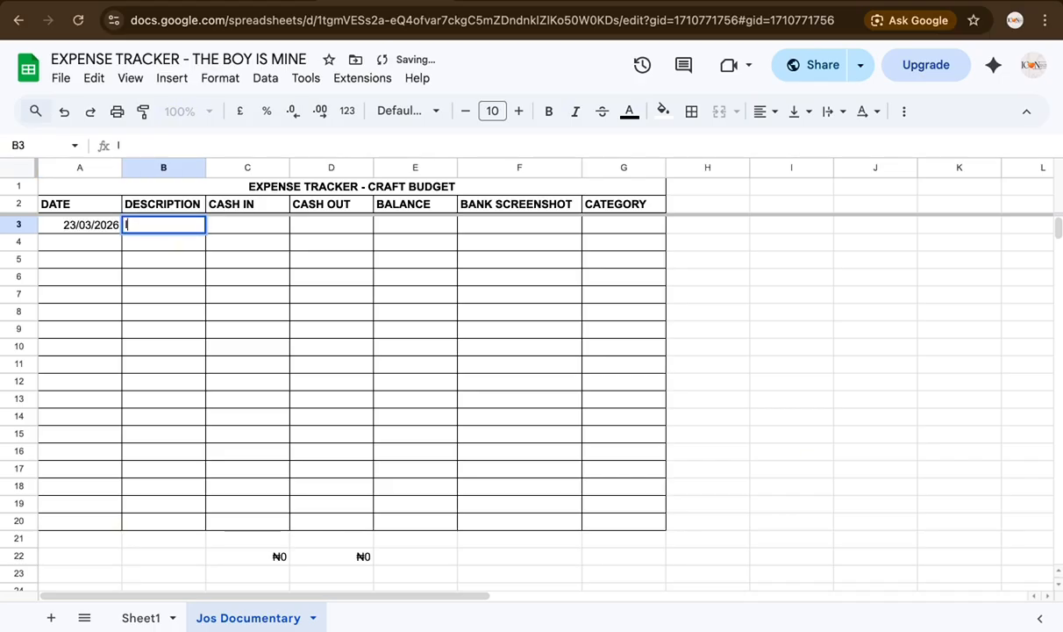
type("mprest")
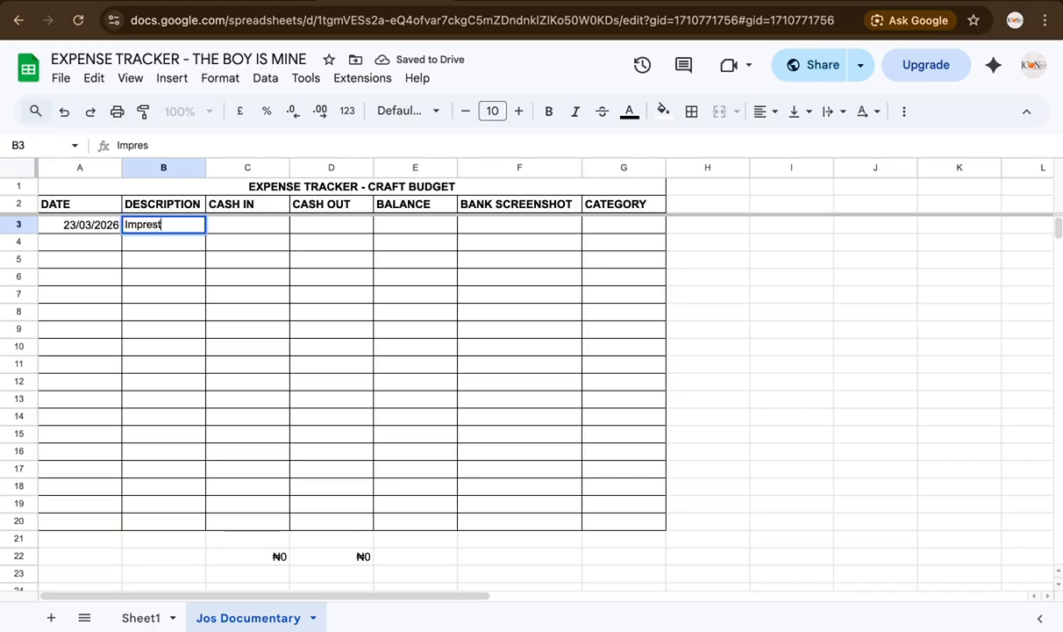
key("Tab")
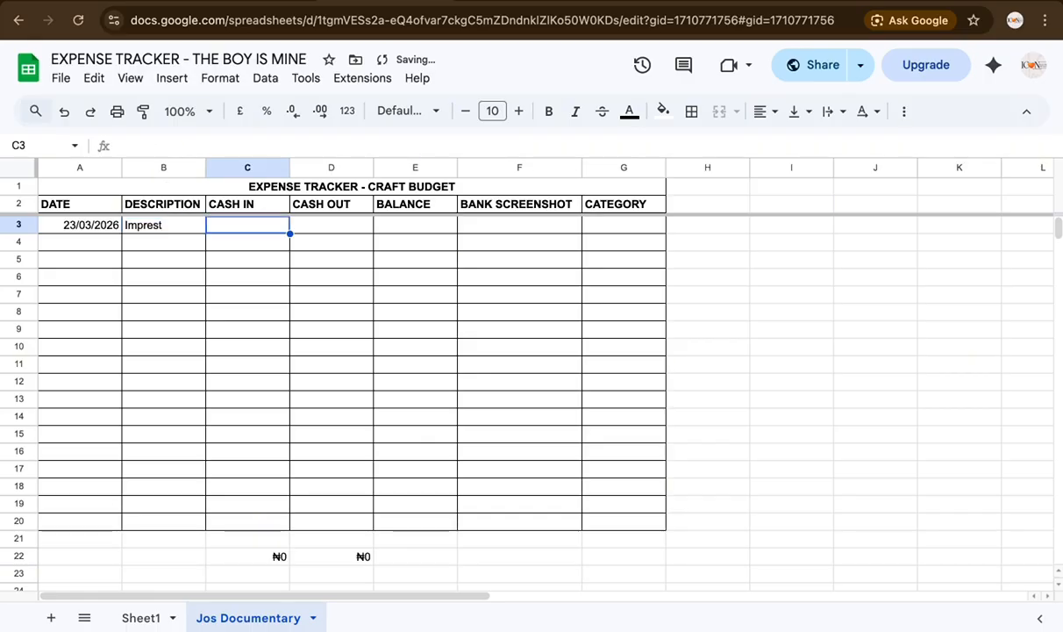
type("100000")
key("Return")
Step: Start row 4 with date 27/03/2026 and description Cooler Rentals
type("27/03/20")
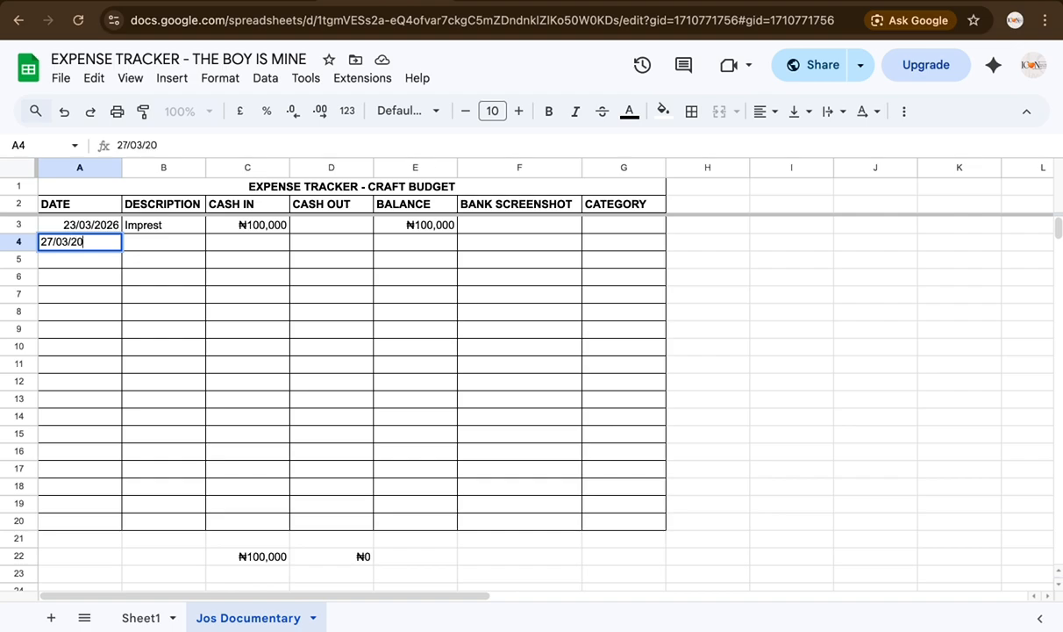
type("26")
left_click(181, 251)
type("Co")
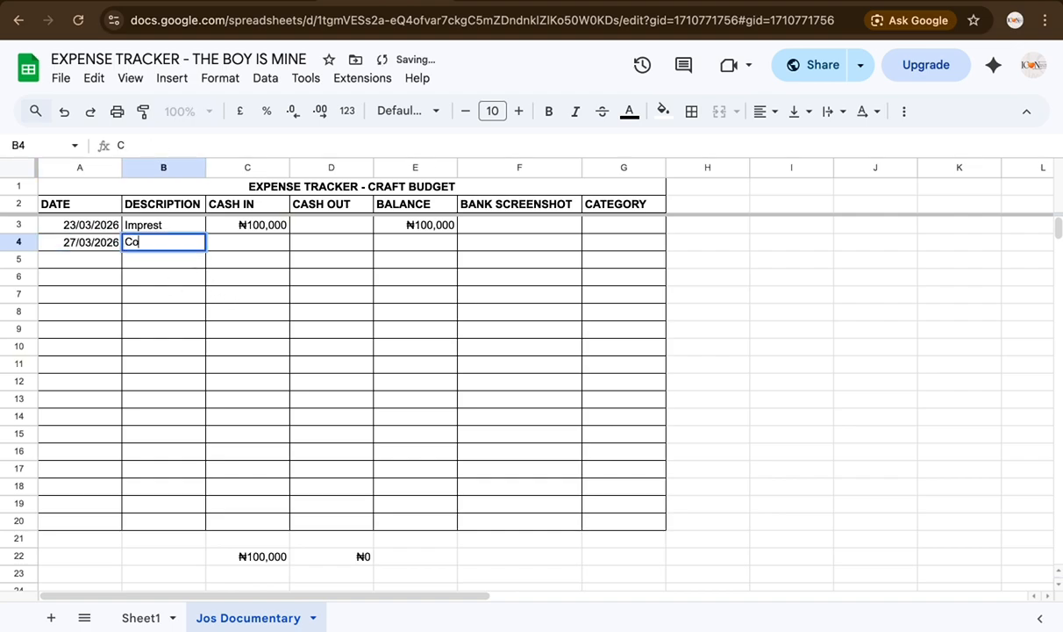
type("oler Rental")
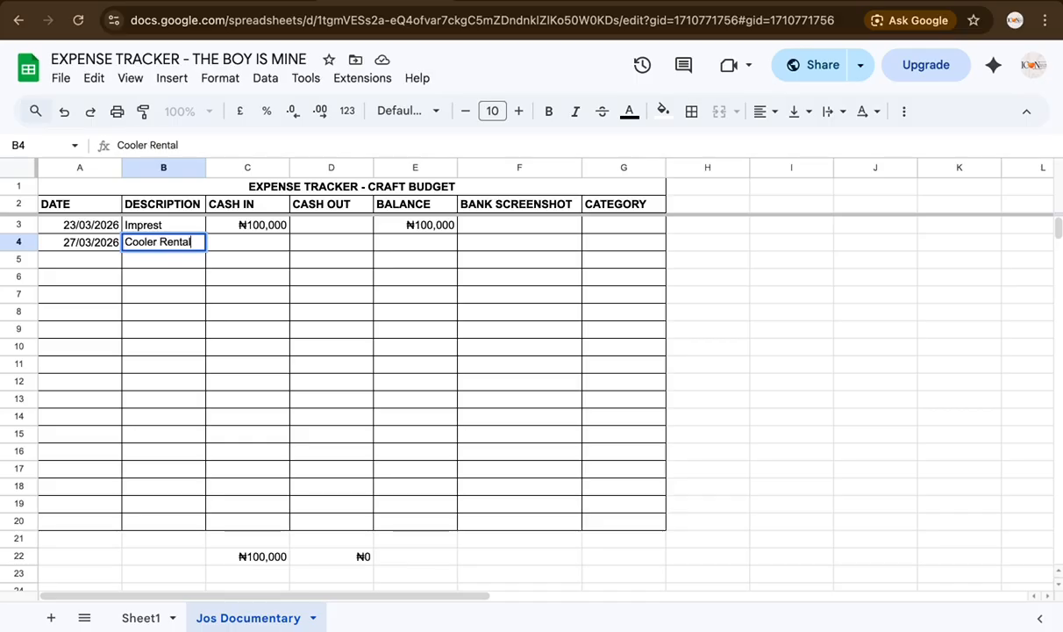
type("s f")
Step: Finish the Cooler Rentals for Craft description and enter 15,000 cash out in D4
left_click(343, 311)
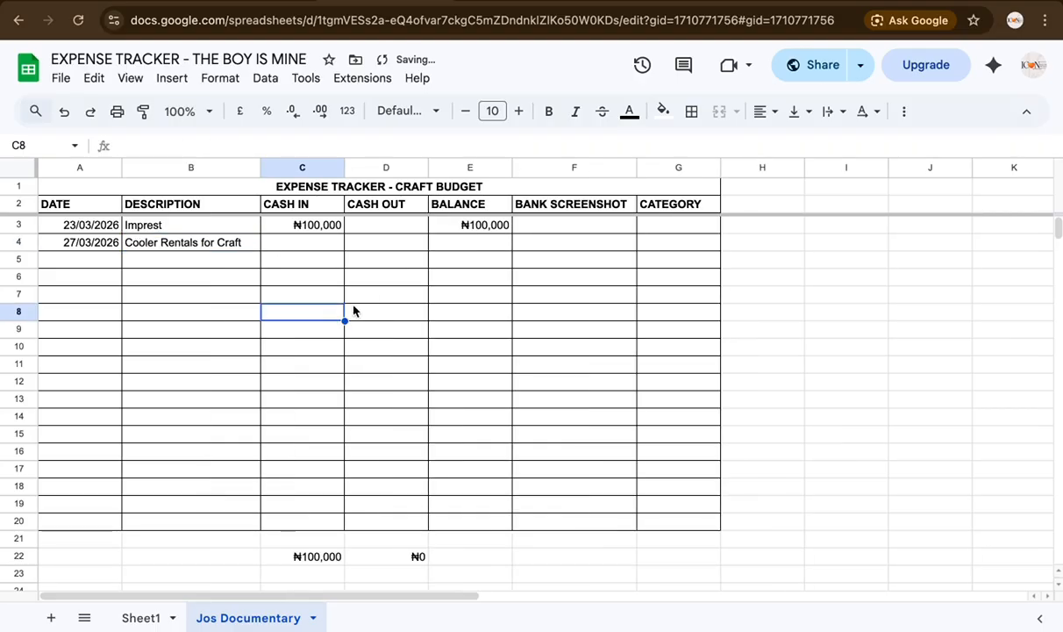
left_click(374, 249)
type("15,000")
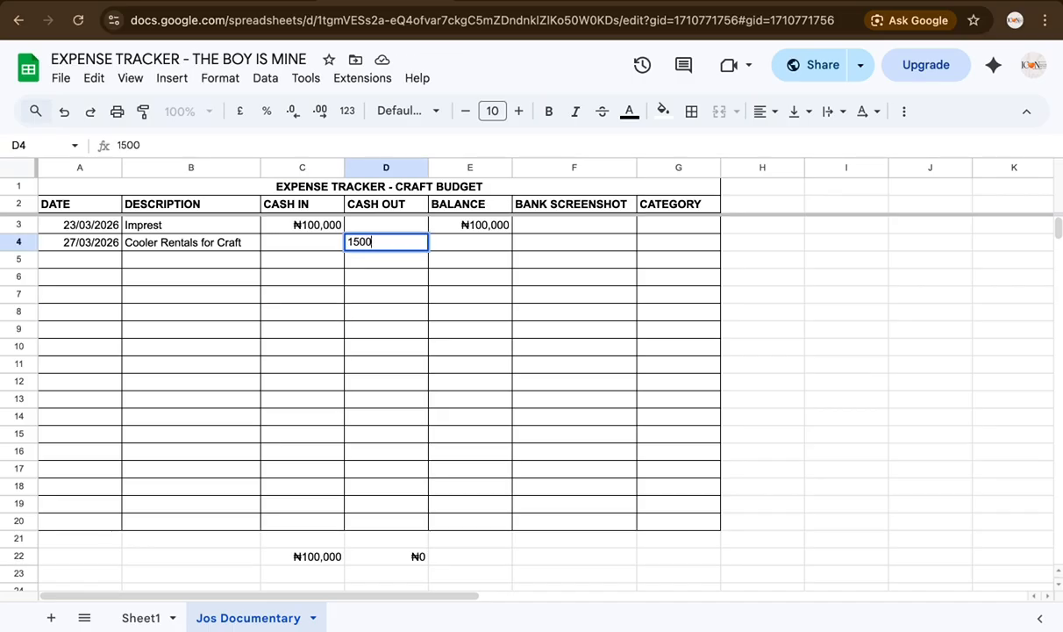
left_click(505, 305)
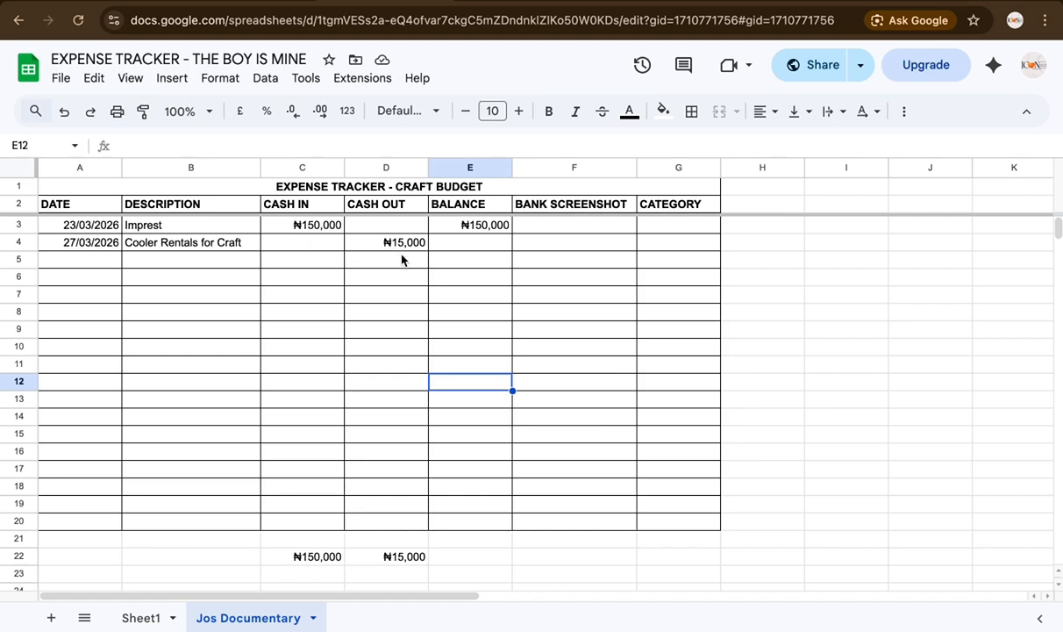
Step: Check the ₦150,000 opening balance in E3, then select E4 for the running balance
left_click(457, 244)
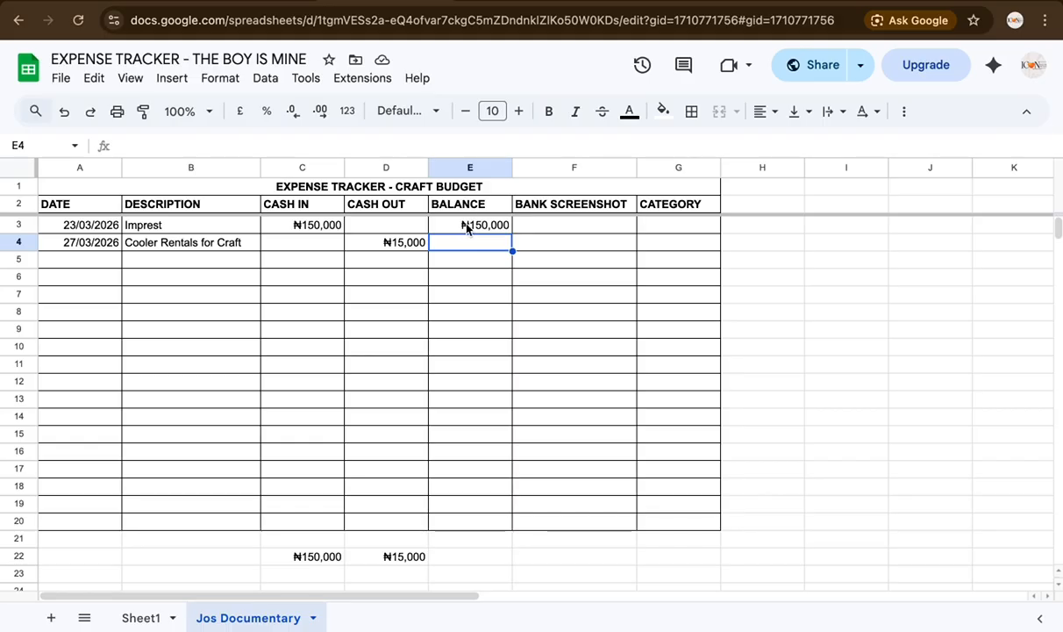
left_click(468, 227)
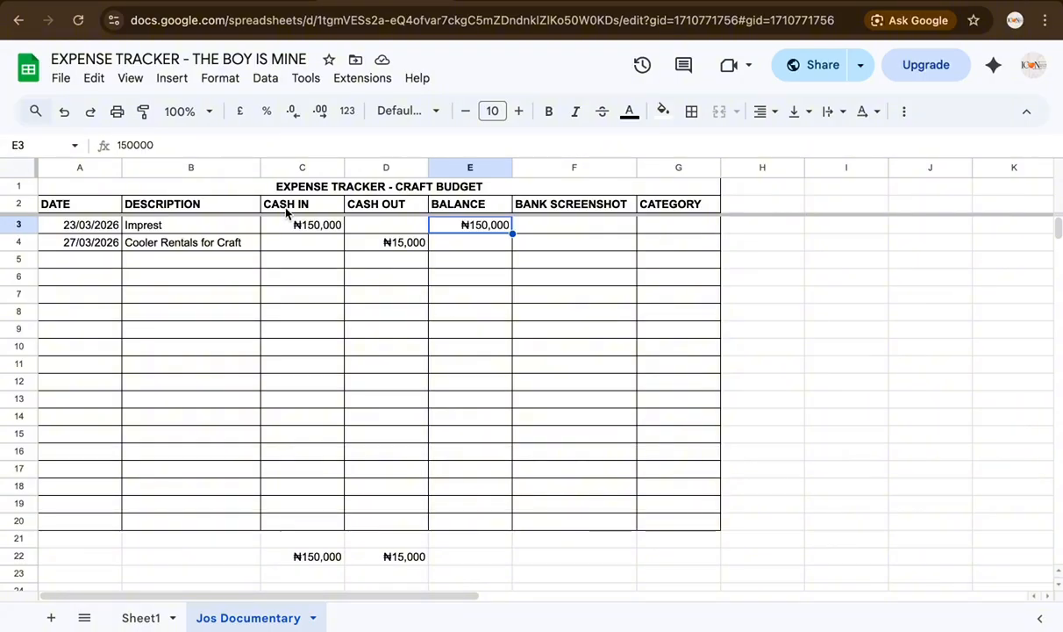
left_click(457, 248)
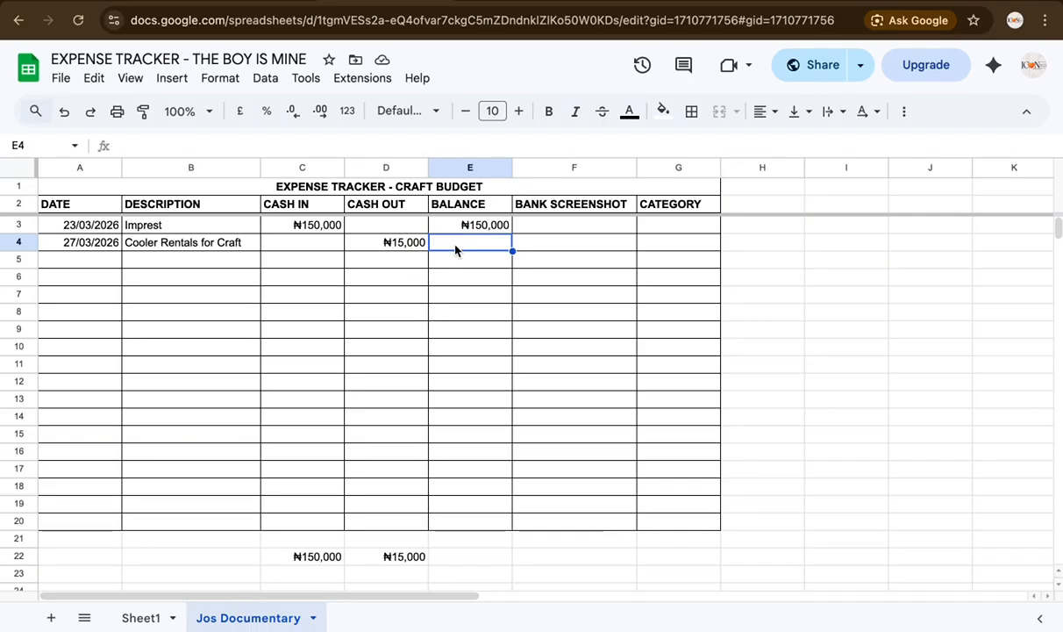
Step: Enter the running-balance formula =E3+C4-D4 in E4, showing ₦135,000
type("=")
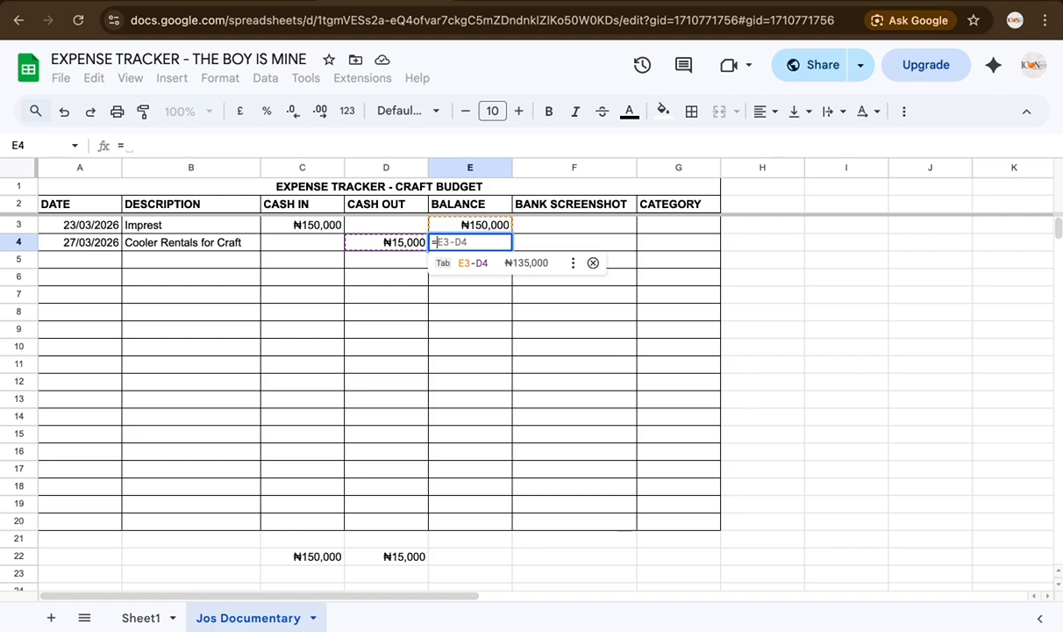
type("E")
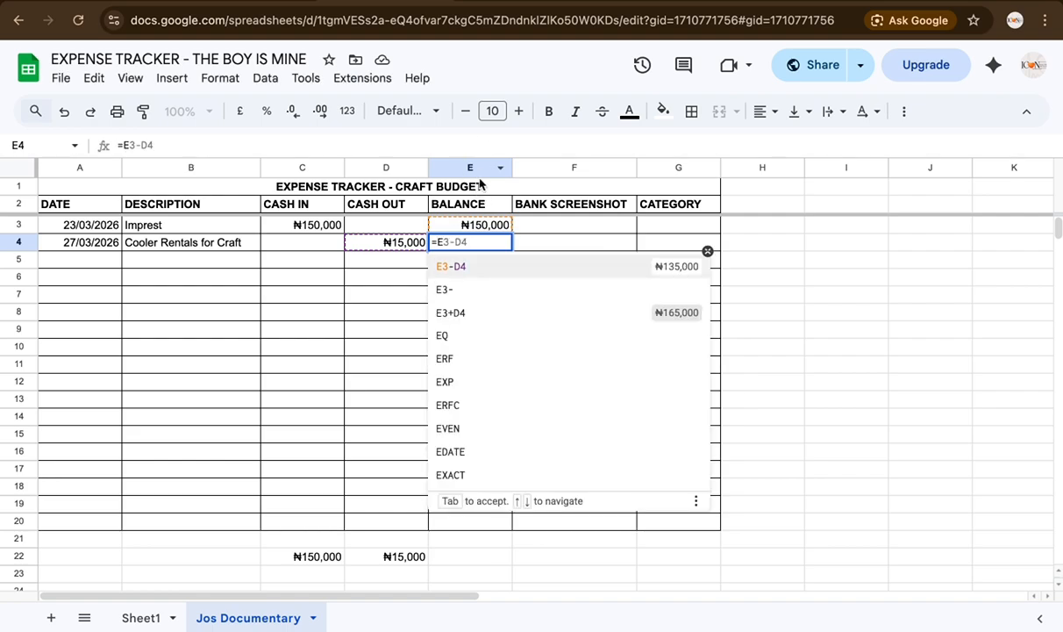
type("3")
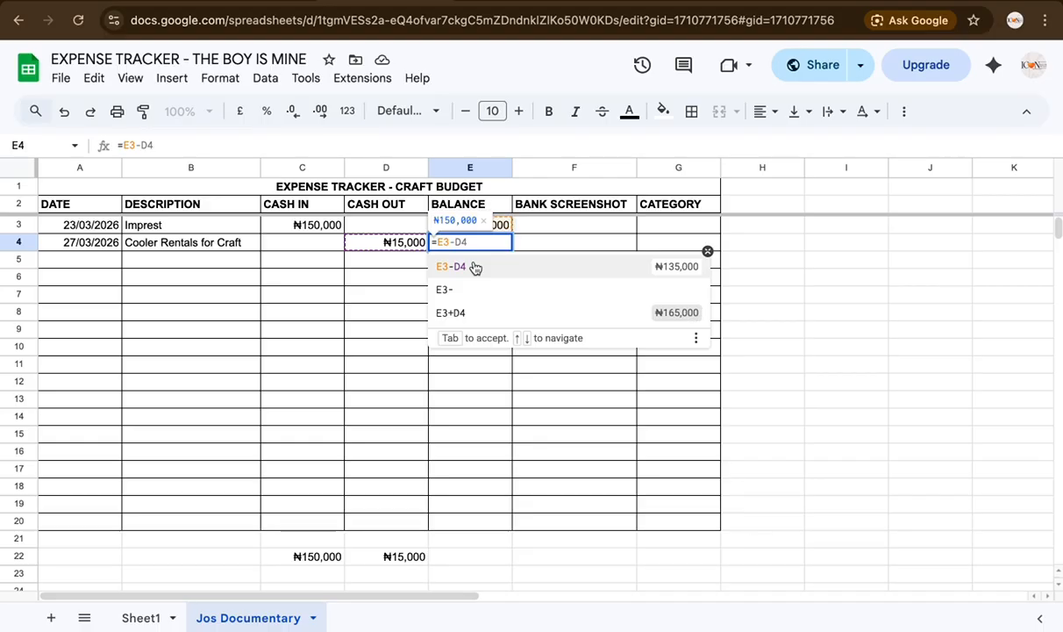
key("BackSpace")
type("+")
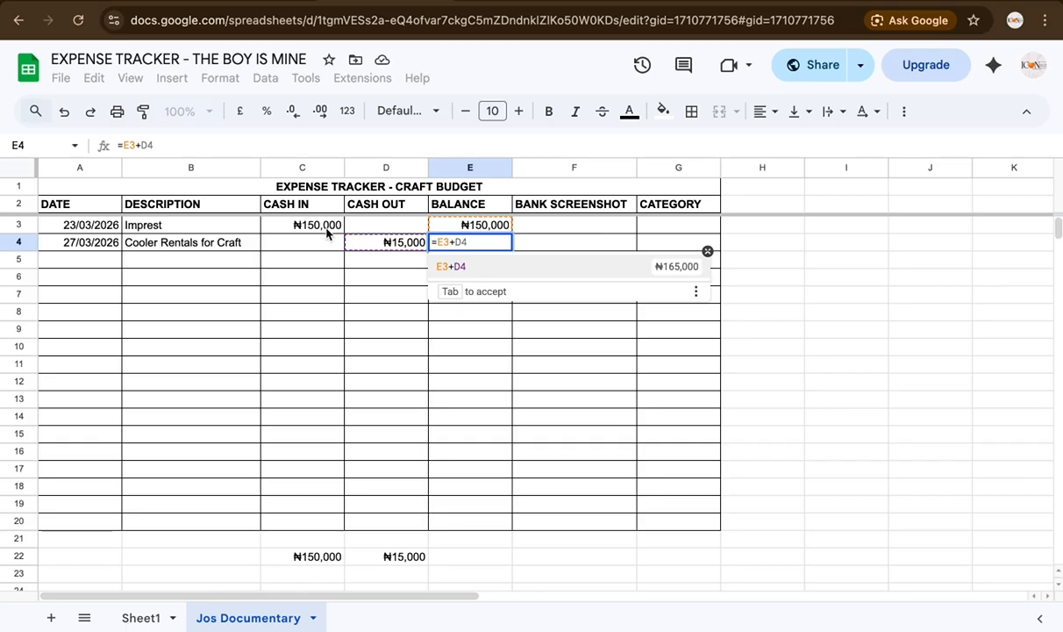
type("c")
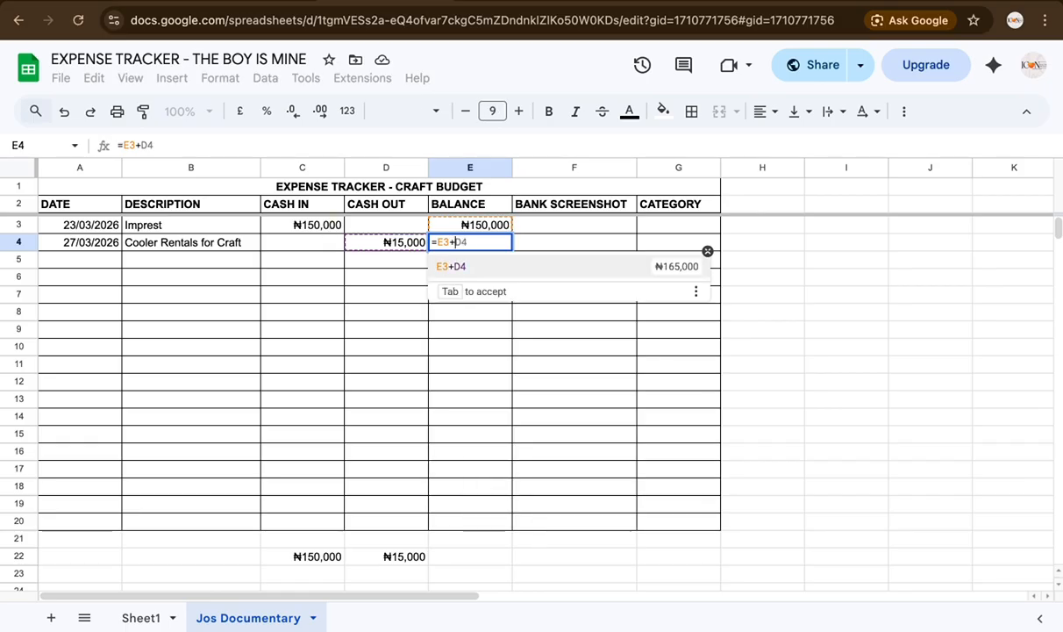
key("BackSpace")
key("BackSpace")
type("C")
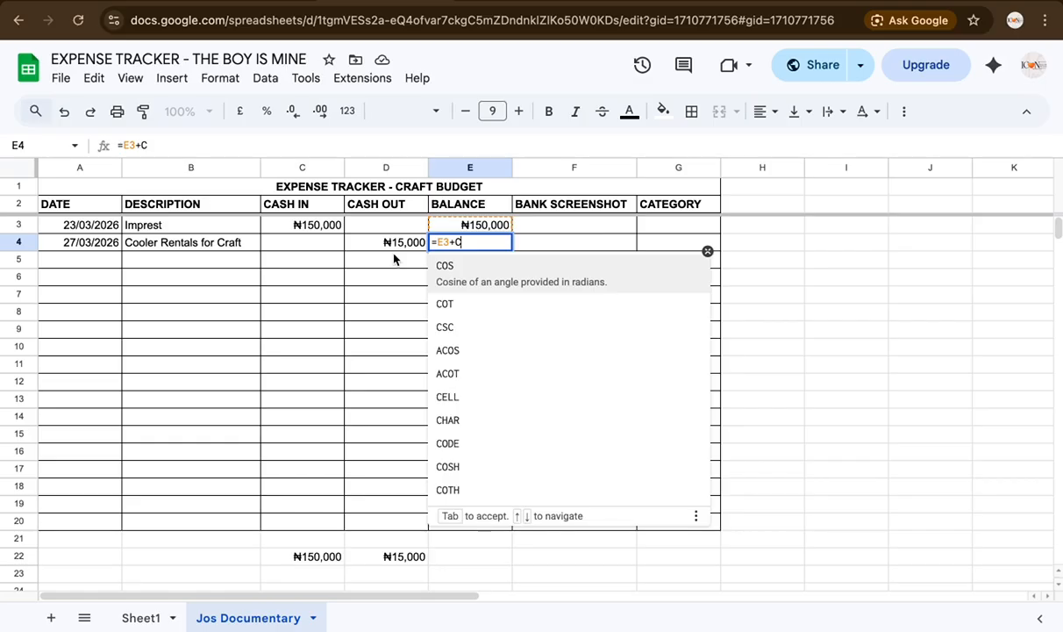
type("4")
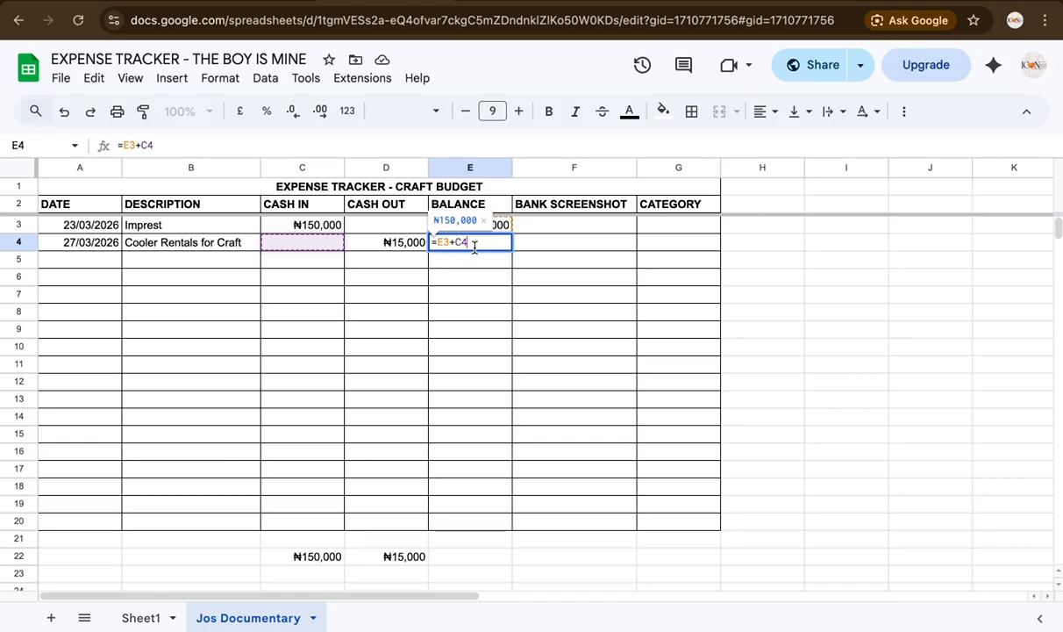
type("-")
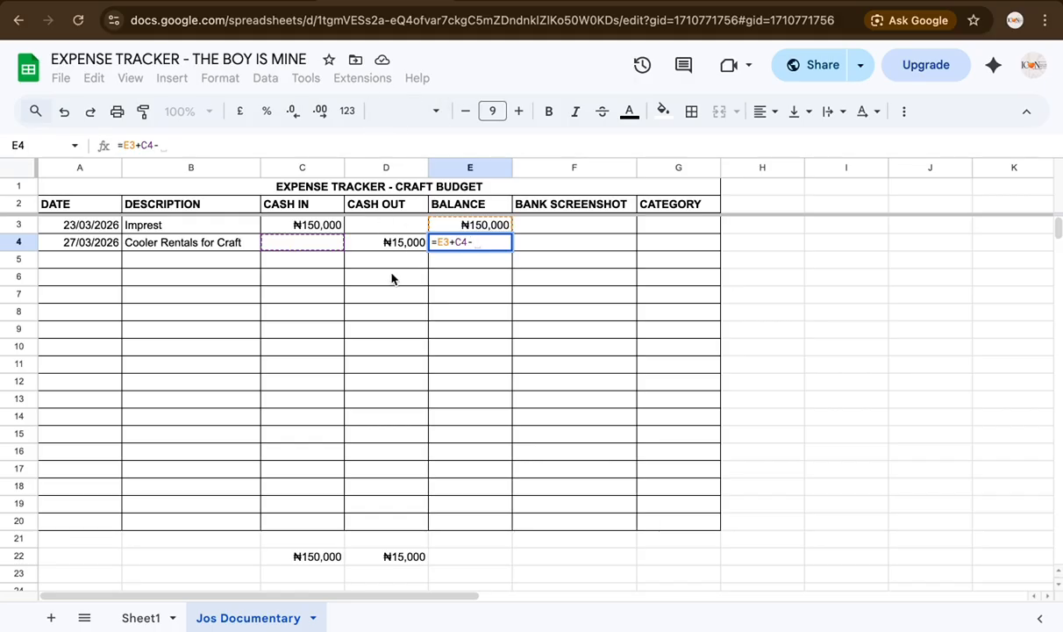
type("D")
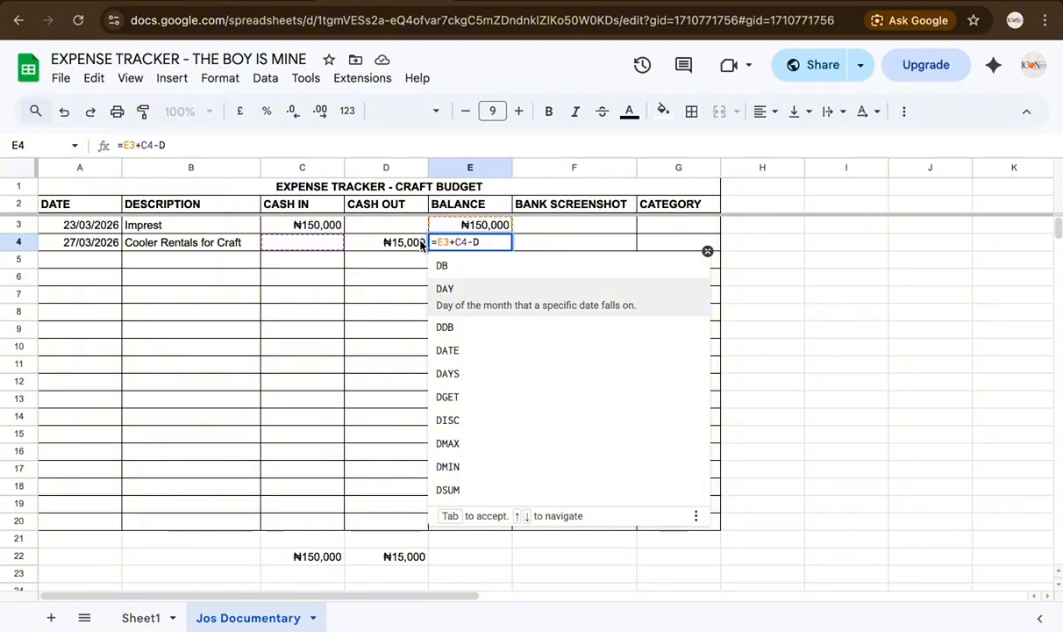
type("4")
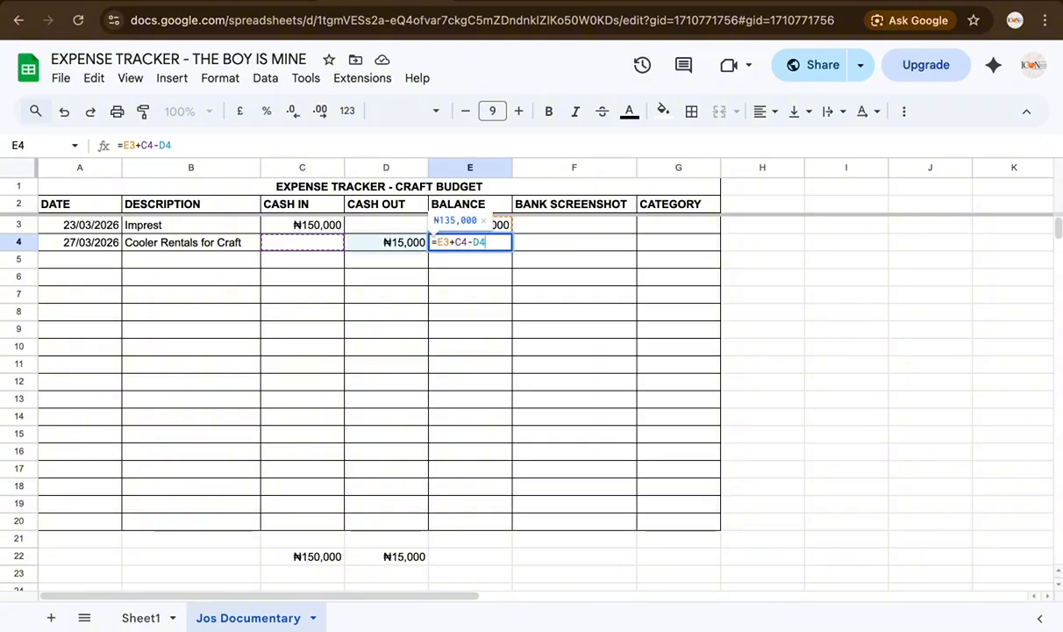
key("Return")
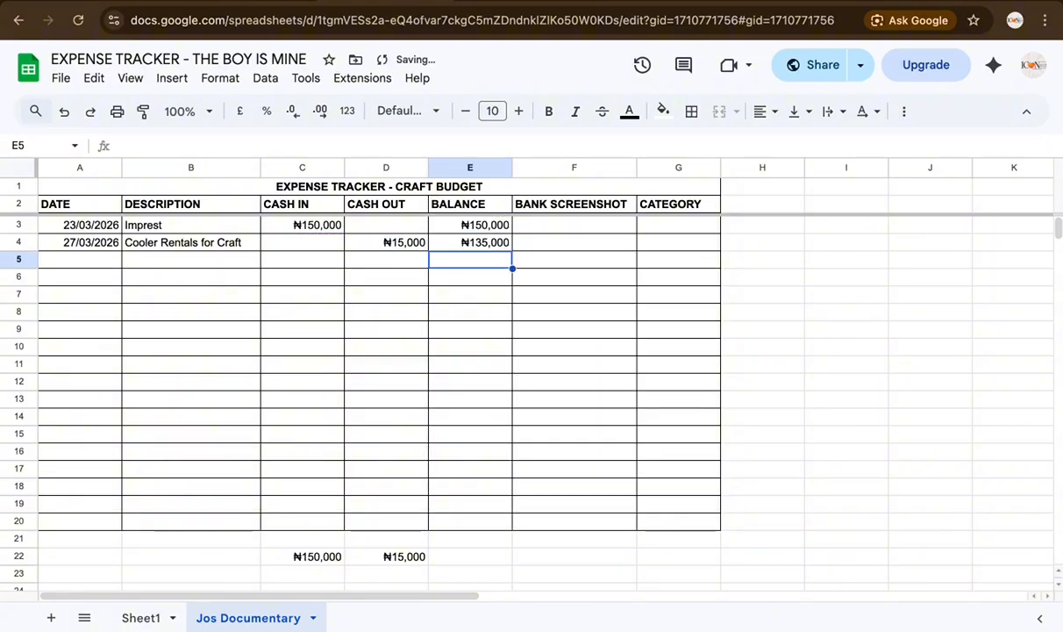
left_click(489, 245)
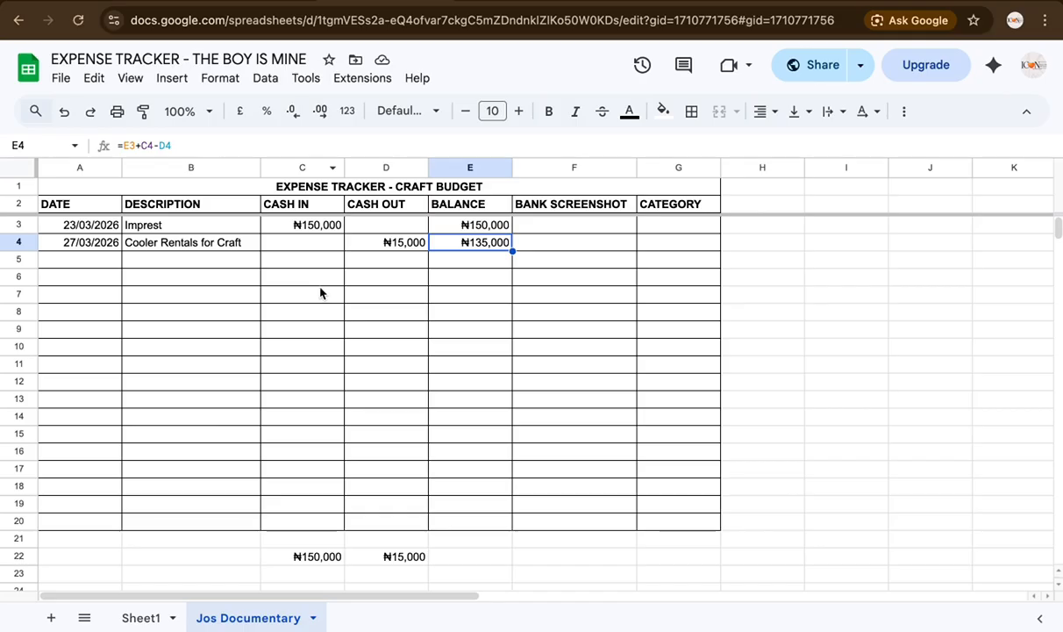
left_click(336, 246)
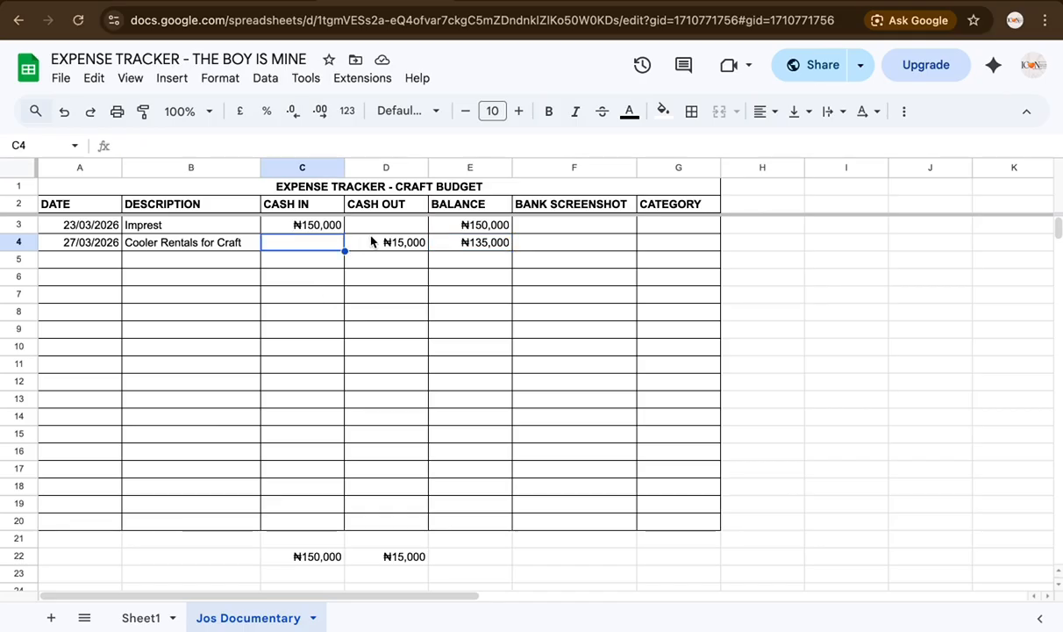
left_click(384, 248)
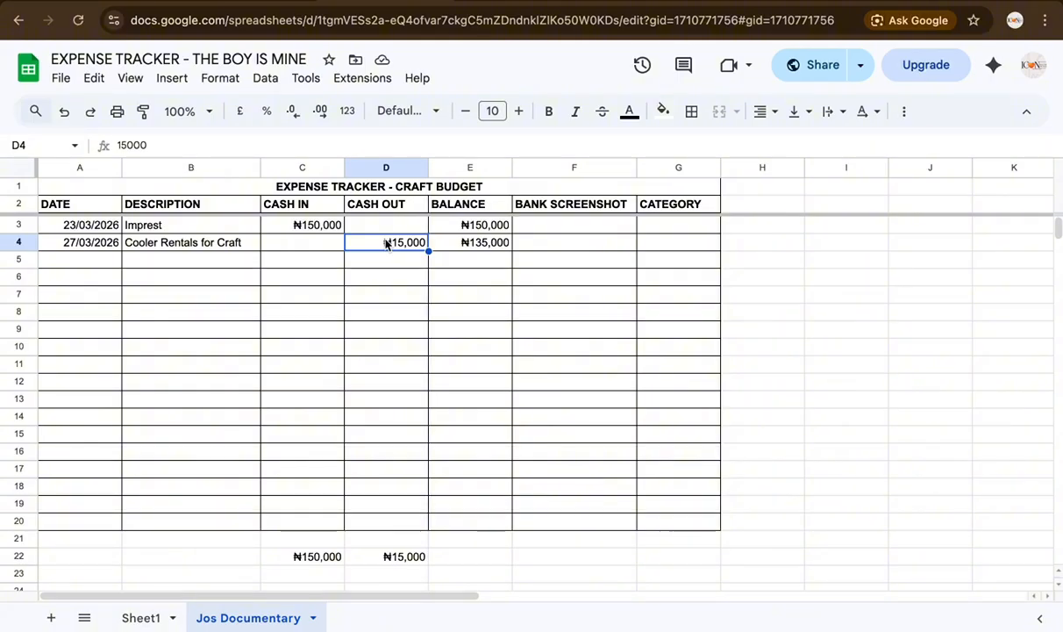
left_click(484, 248)
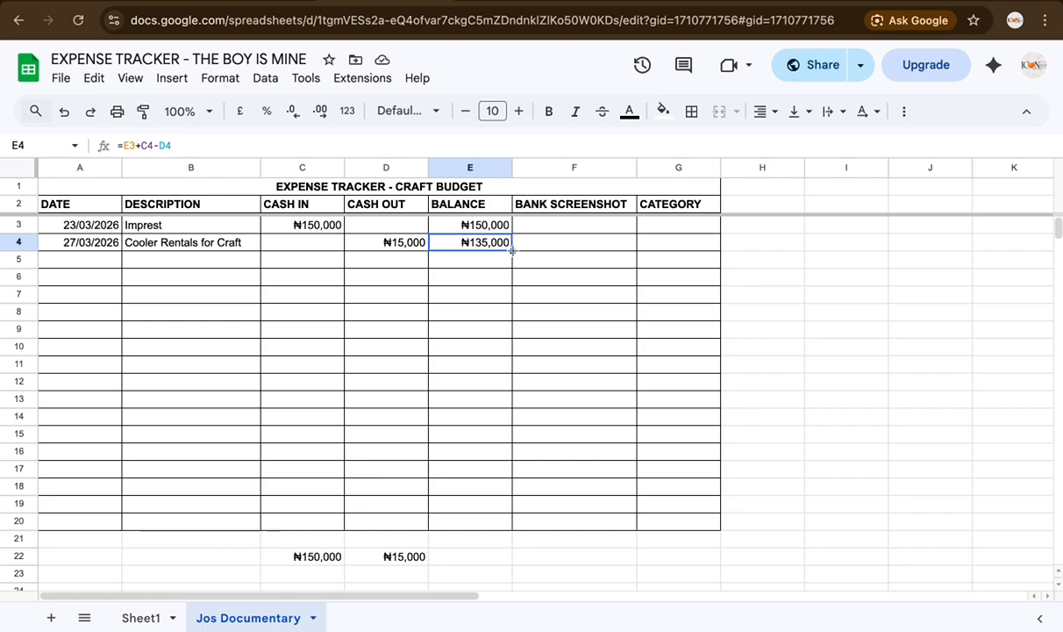
left_click_drag(512, 251, 506, 476)
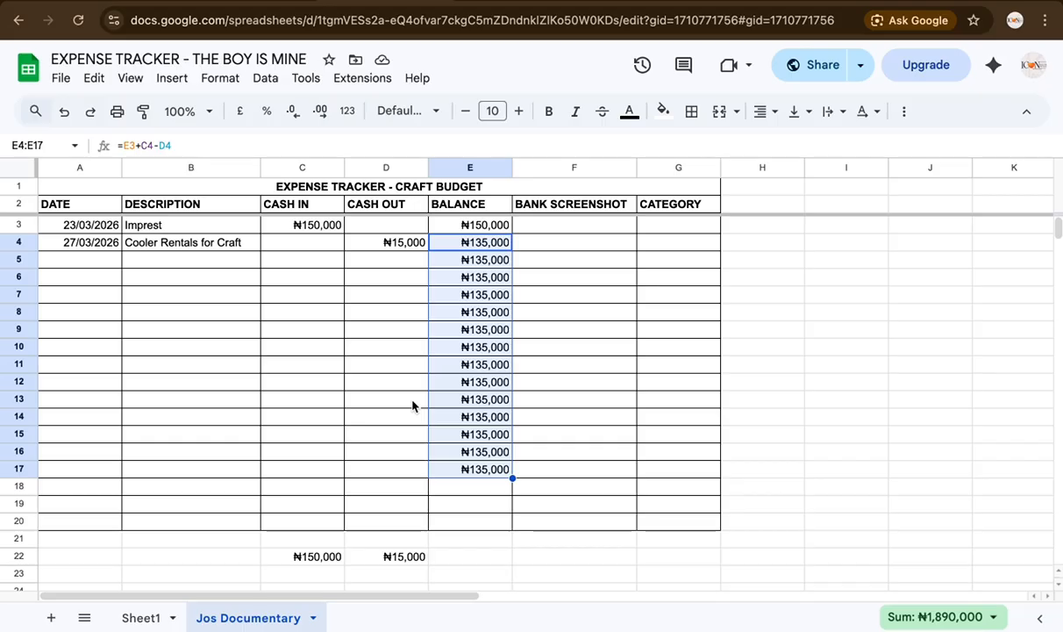
Step: Log row 5: 27/03/2026, Taxi to buy Craft, 3700 cash out
left_click(80, 259)
type("27")
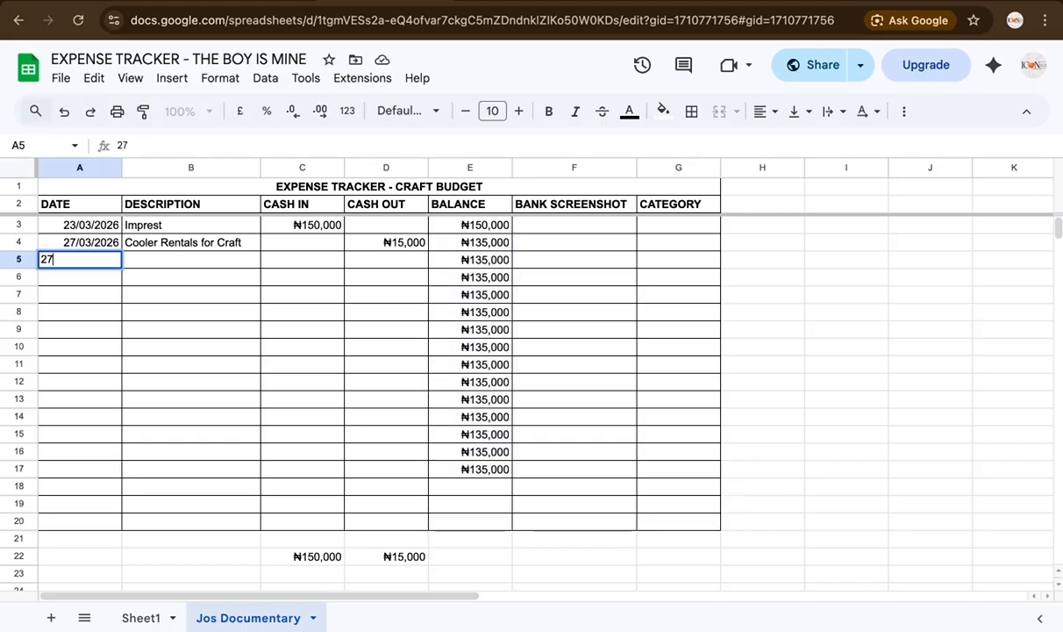
type("/03/2026")
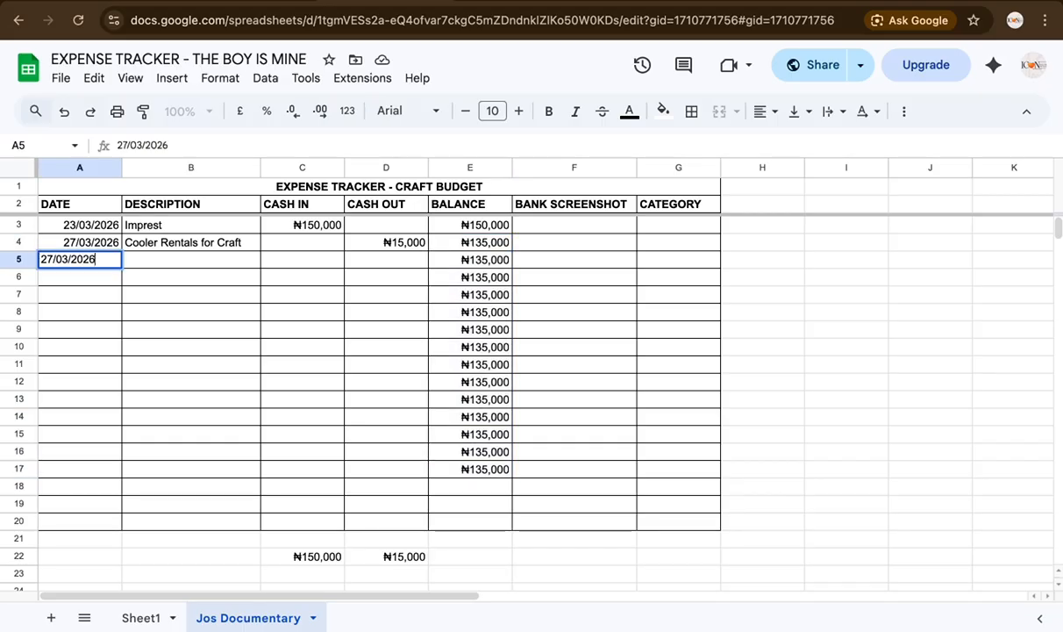
key("Tab")
type("Taxi to buy Craft")
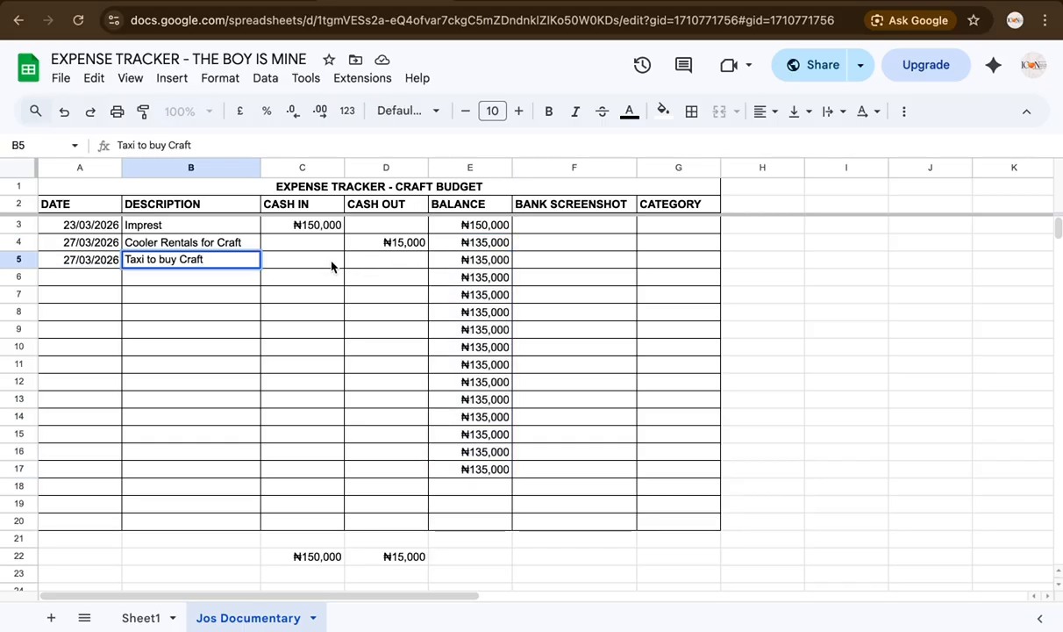
key("Tab")
key("Tab")
type("3700")
key("Return")
Step: Log row 6: 27/03/2026, Craft Items - 1st Batch, 70,710 cash out
type("27/03/")
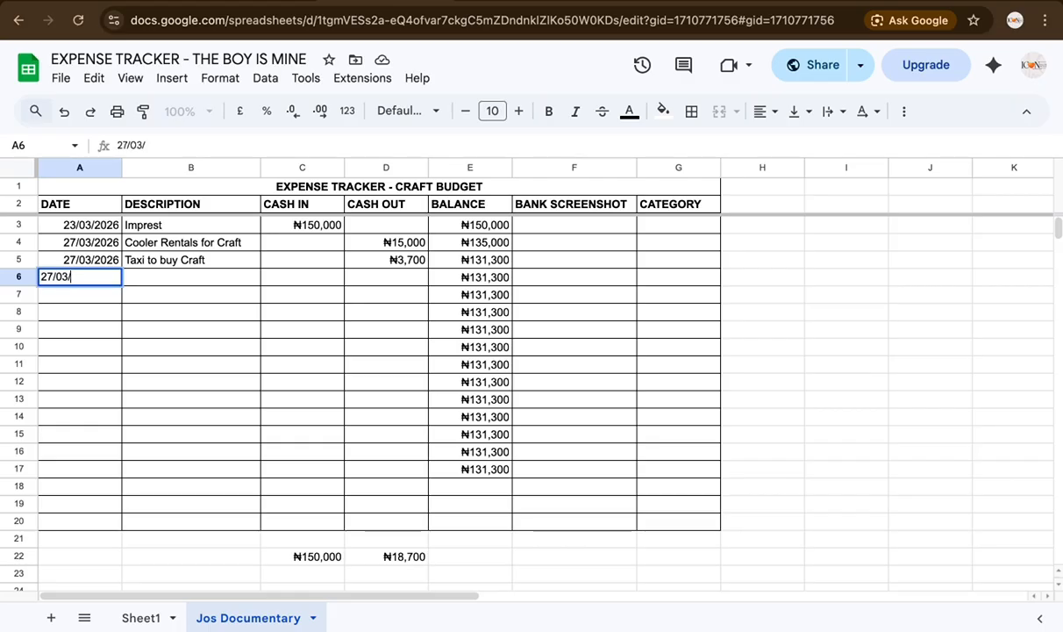
type("2026")
key("Tab")
type("Craft Items - 1st Batch")
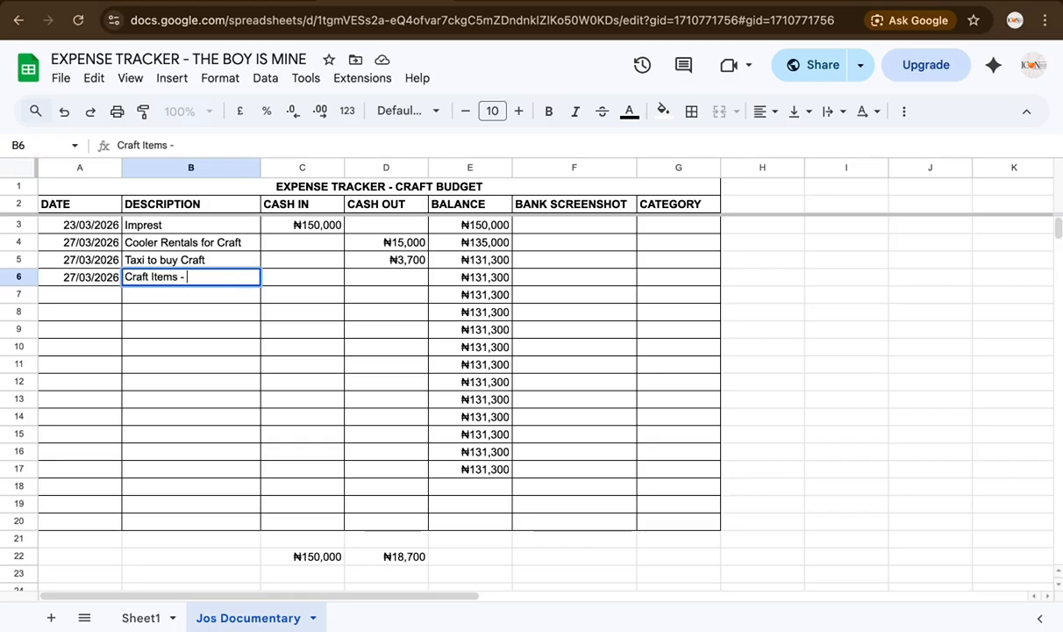
key("Tab")
key("Tab")
type("70,7")
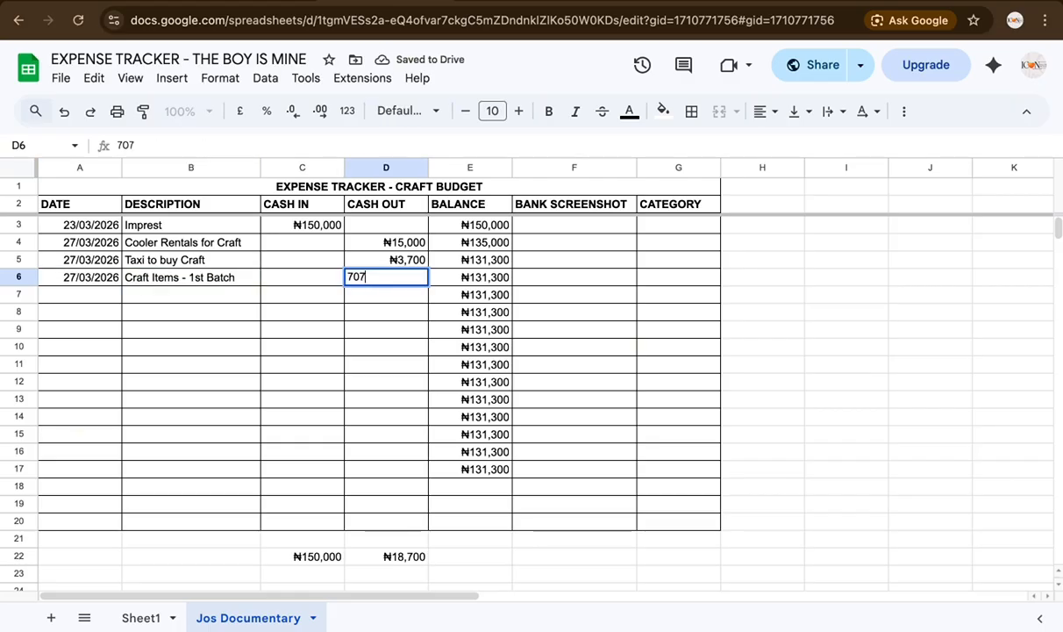
type("10")
left_click(235, 401)
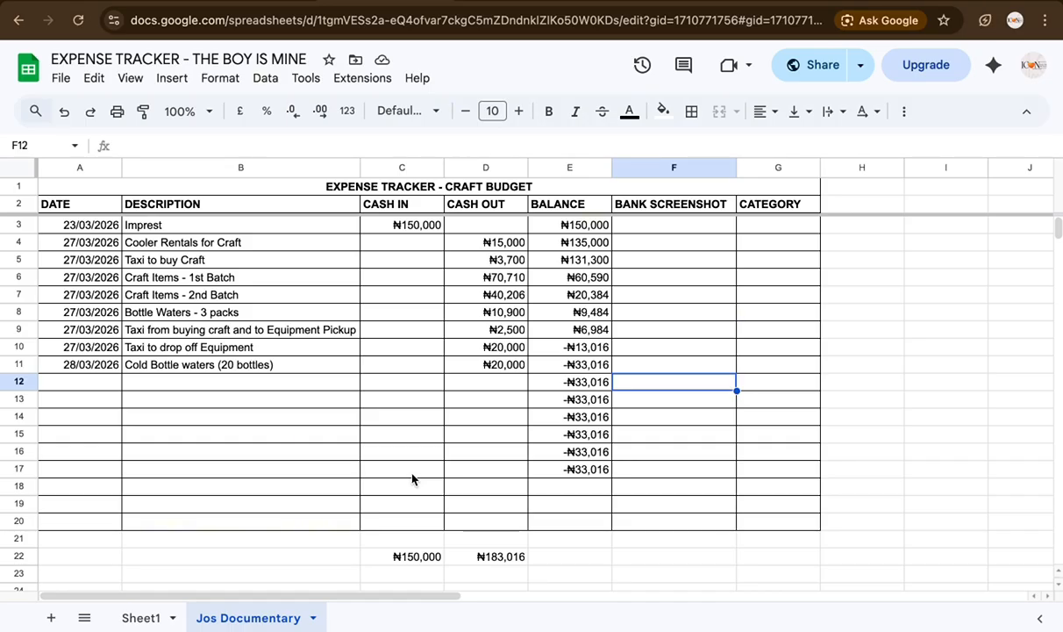
Step: Apply all borders to rows 21–23 around the TOTAL row
scroll(515, 451, "down", 2)
scroll(515, 454, "up", 1)
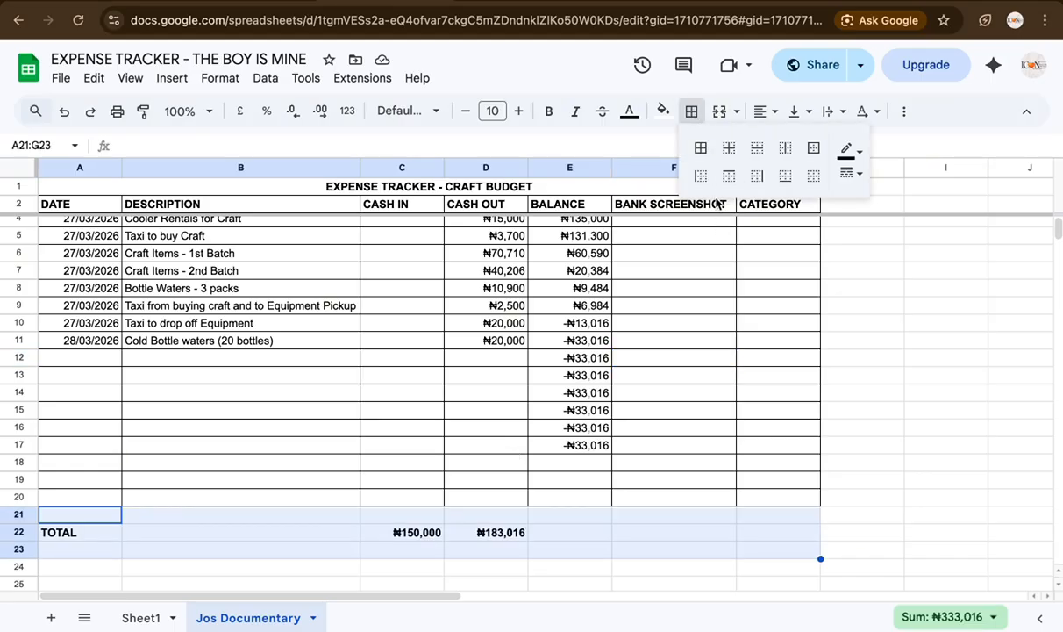
left_click(700, 147)
left_click(912, 376)
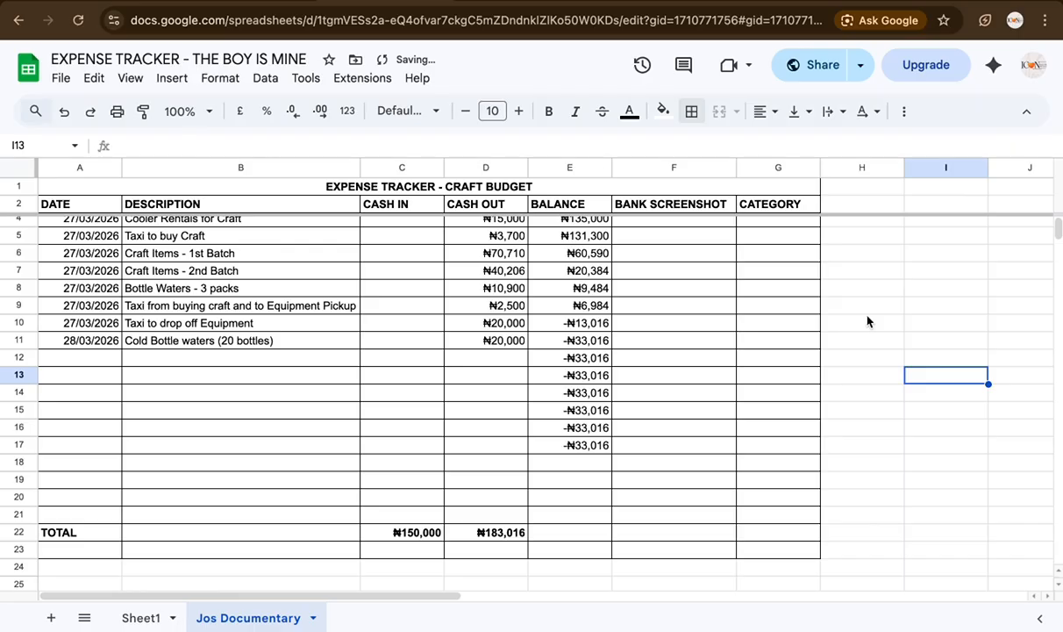
Step: Copy the spreadsheet's sharing link from the Share dropdown
left_click(855, 68)
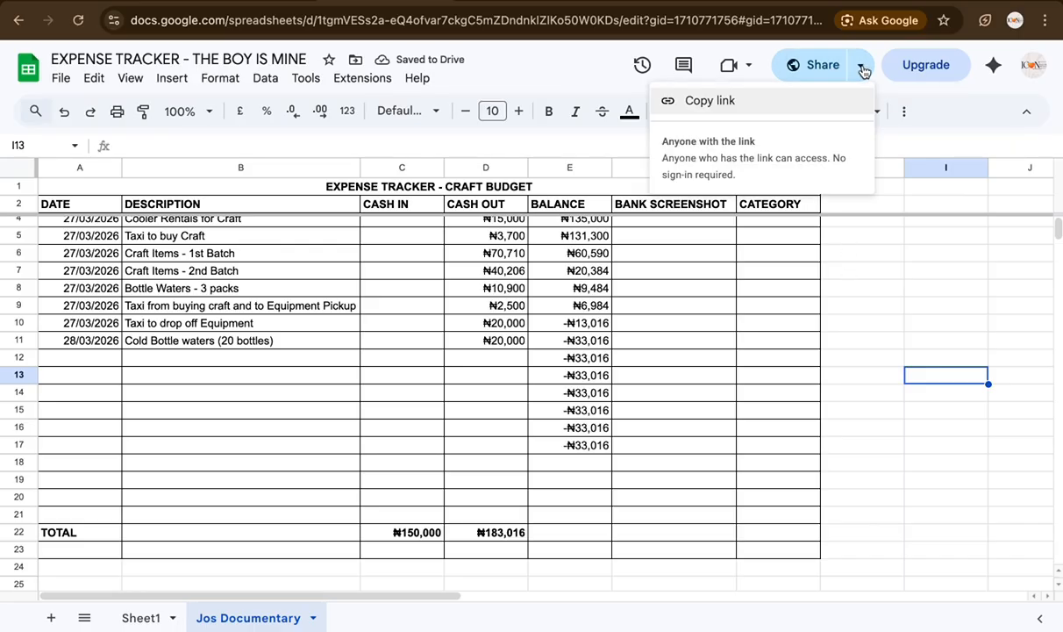
left_click(730, 106)
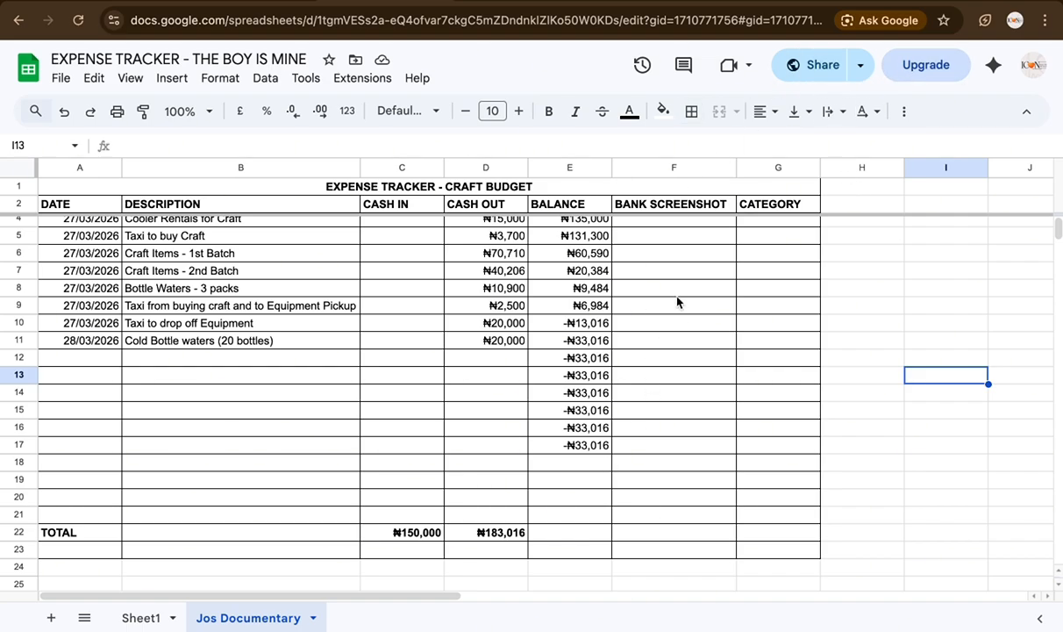
scroll(666, 374, "up", 1)
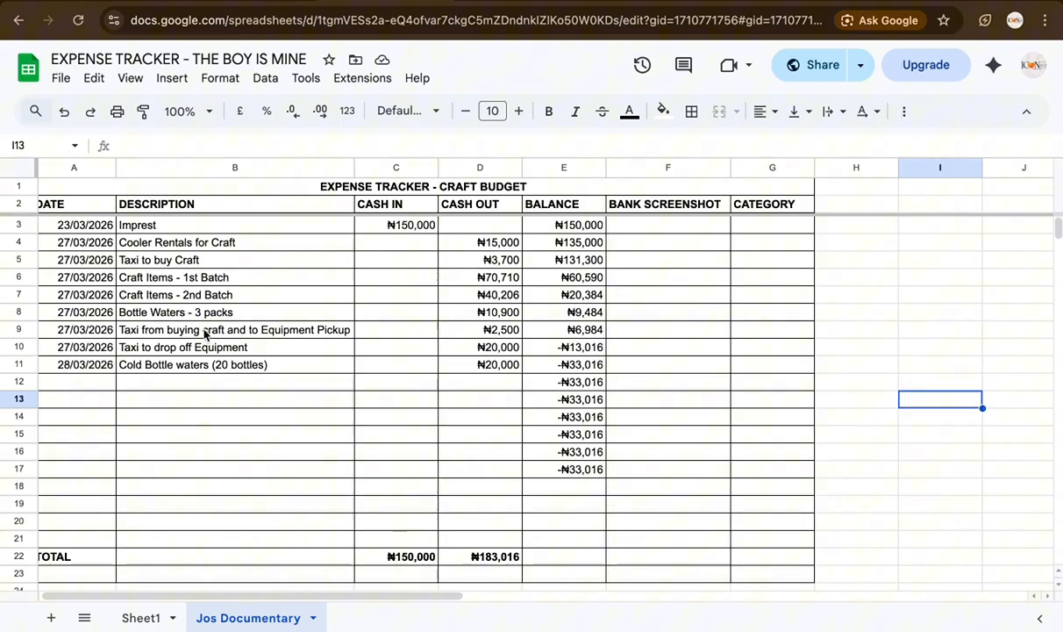
Step: On the example's Jos Documentary sheet, select the Craft Items - 1st Batch entry and its bank screenshot cell
left_click(201, 280)
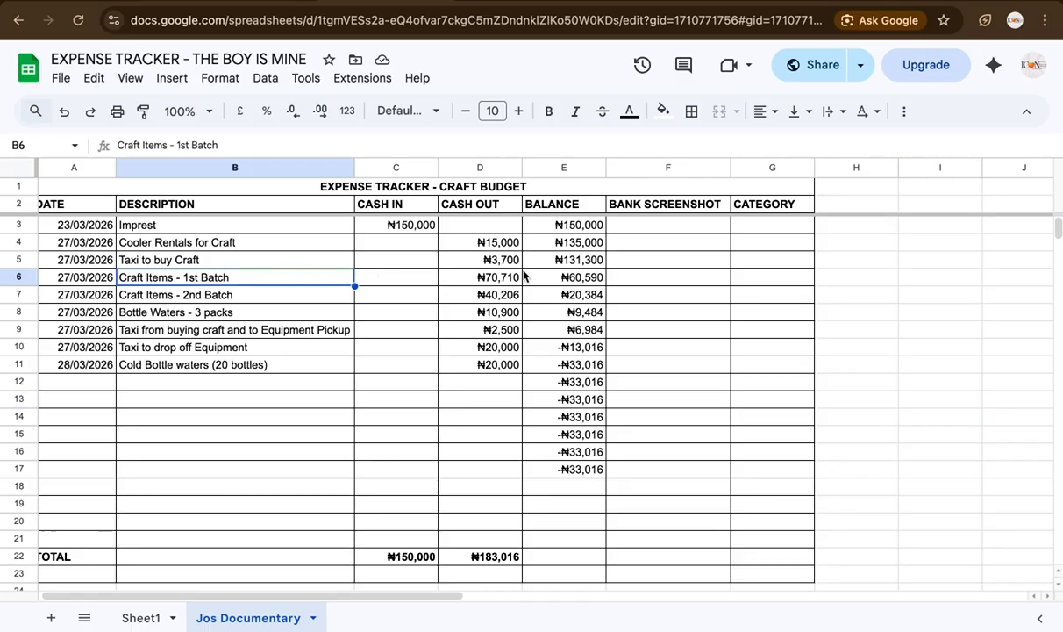
left_click(618, 279)
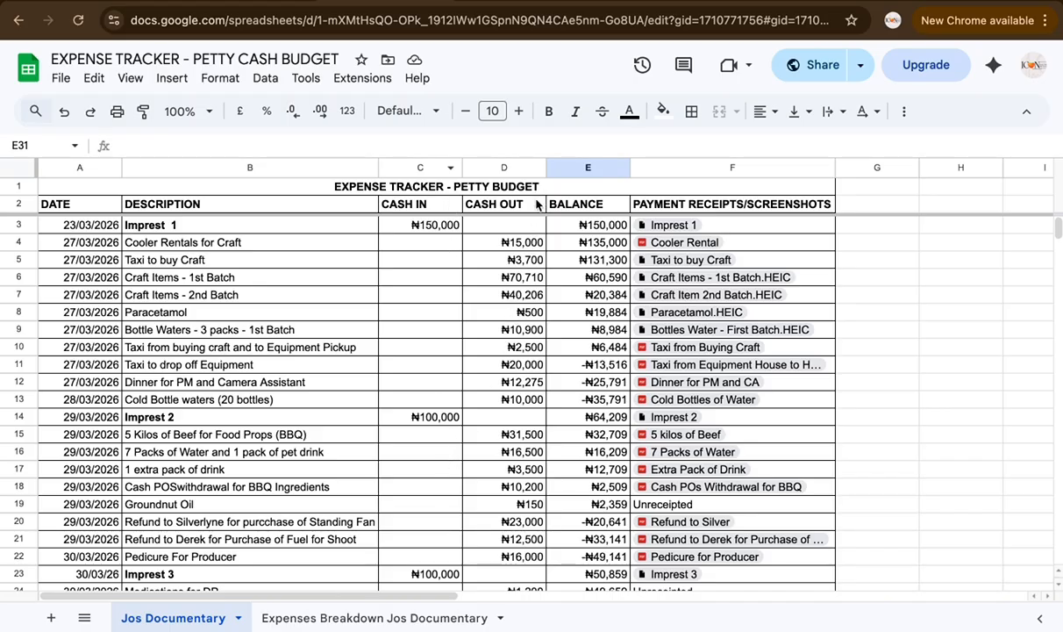
Step: Scroll through the Jos Documentary entries, then switch to the Expenses Breakdown Jos Documentary sheet
scroll(504, 434, "down", 1)
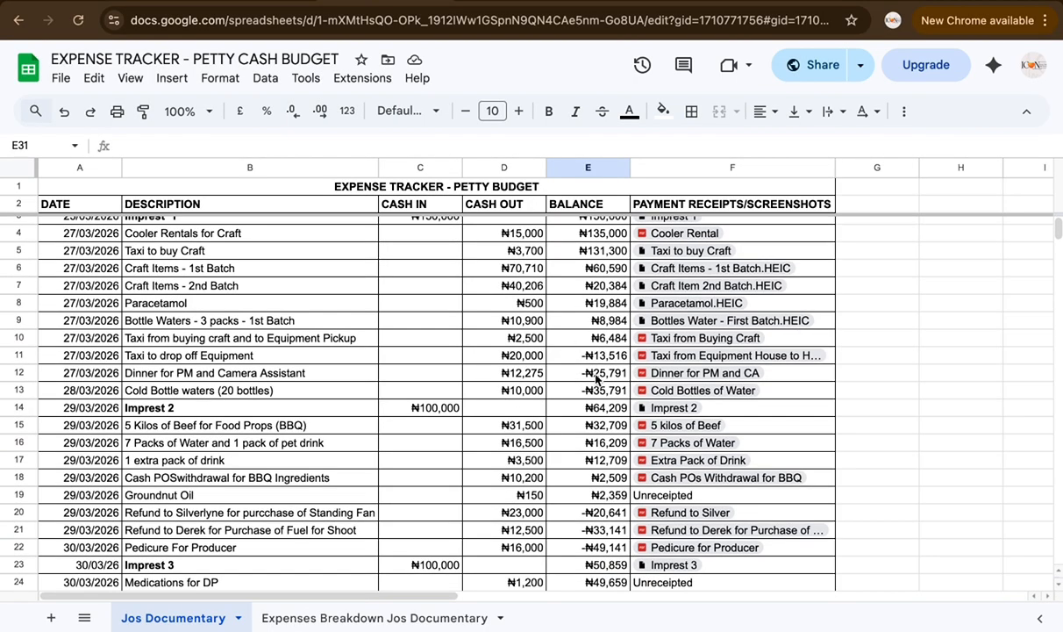
scroll(689, 276, "up", 1)
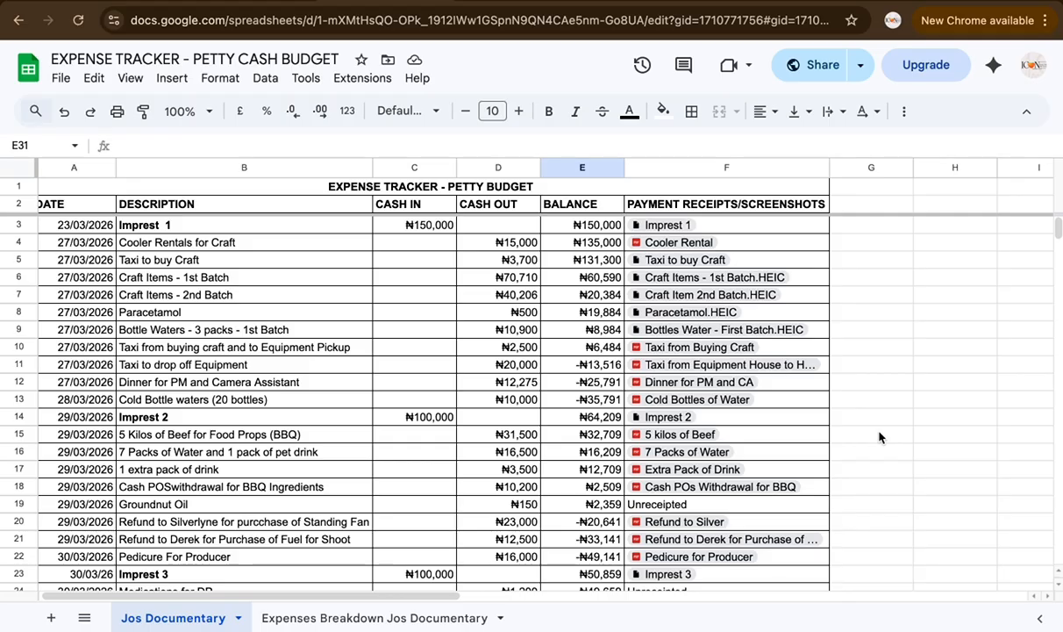
scroll(880, 436, "down", 2)
scroll(881, 436, "up", 2)
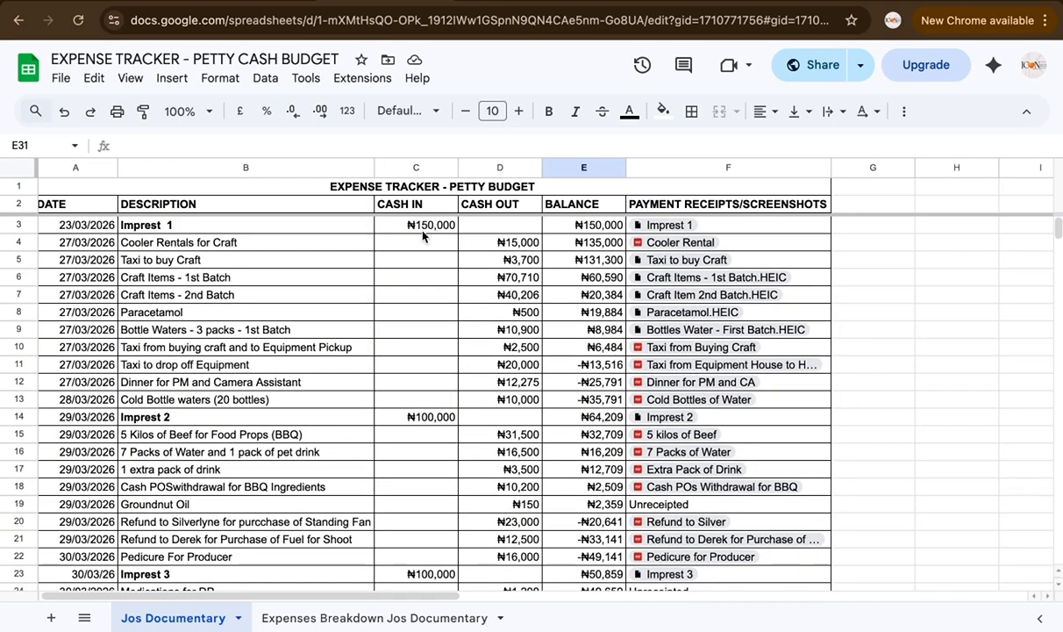
scroll(481, 488, "down", 5)
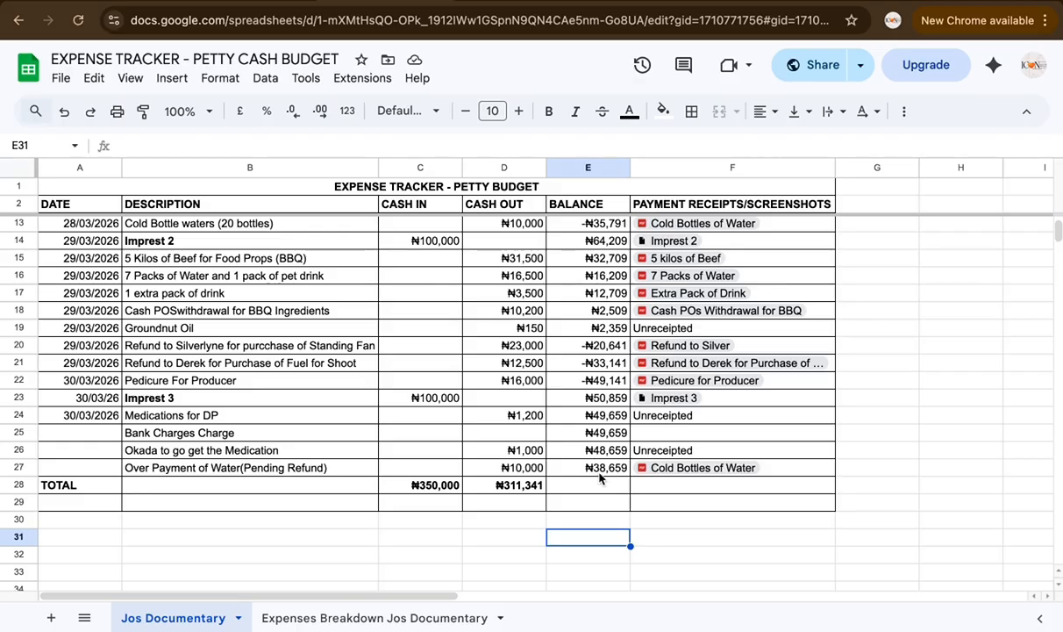
scroll(613, 537, "up", 5)
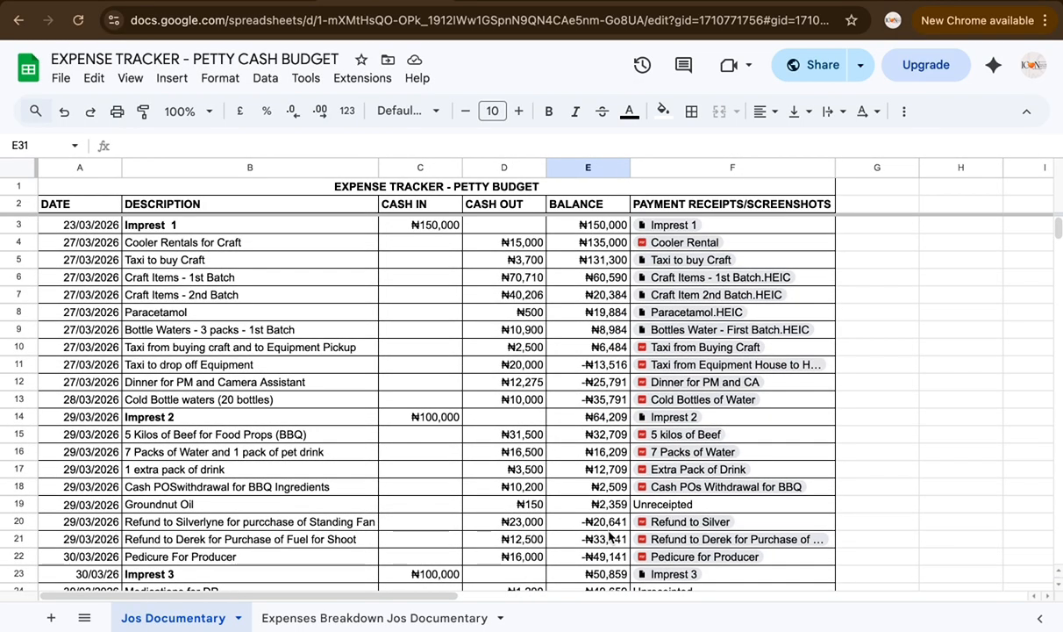
scroll(610, 537, "down", 1)
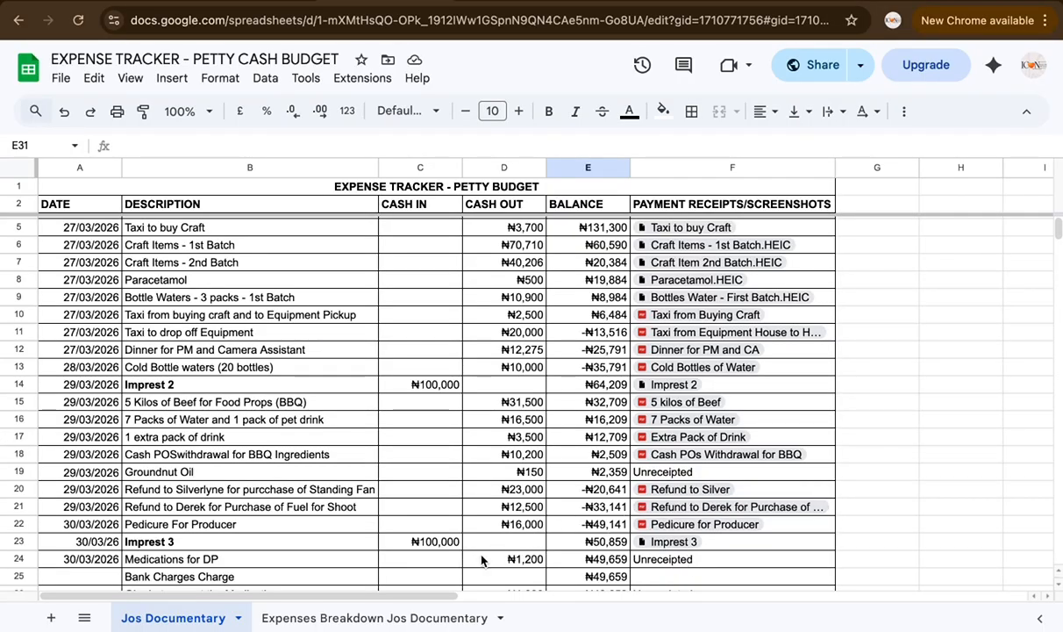
left_click(380, 619)
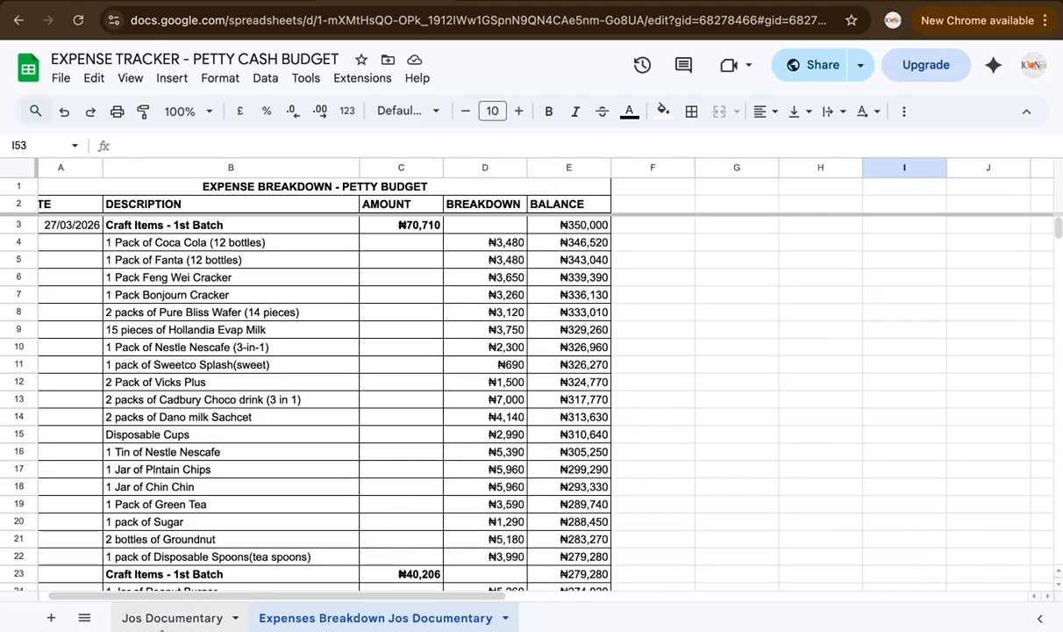
Step: Back on Jos Documentary, inspect the Craft Items - 1st Batch description and its 70710 cash-out value
left_click(176, 617)
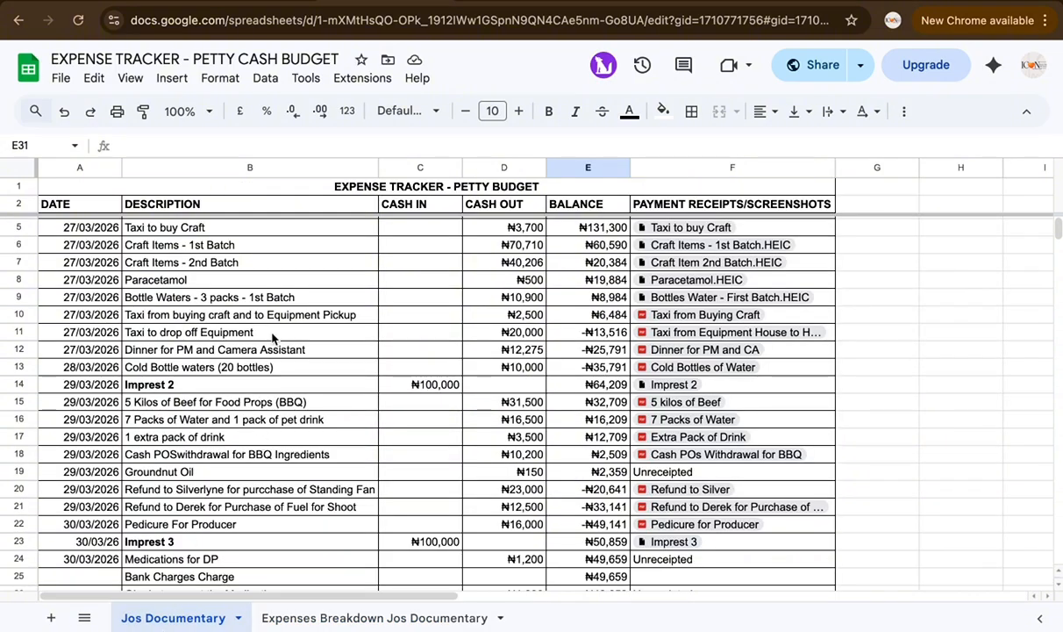
scroll(266, 312, "up", 1)
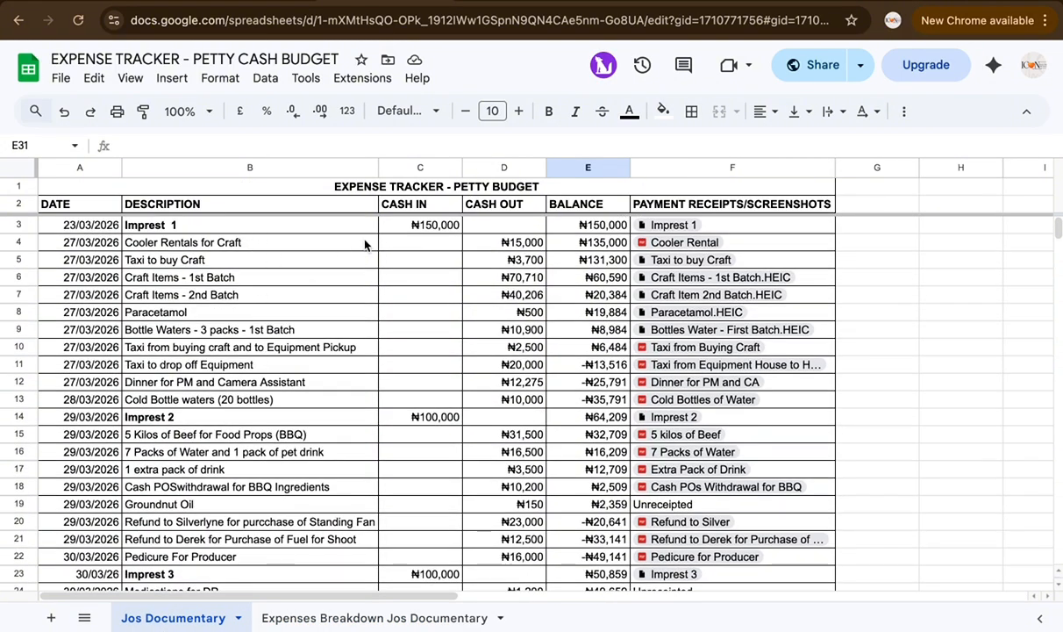
triple_click(206, 277)
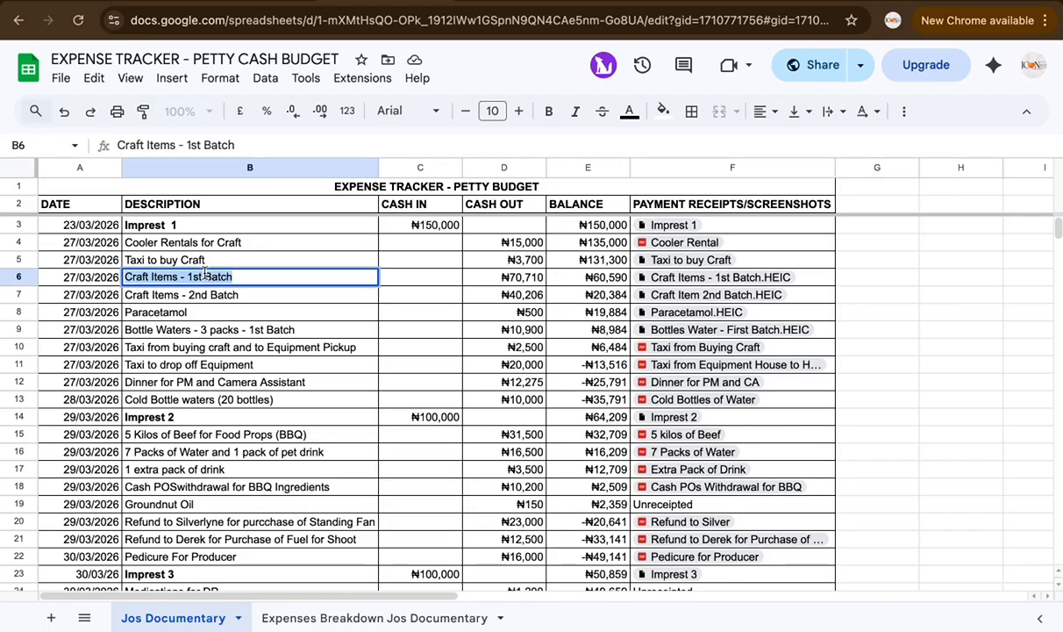
key("Return")
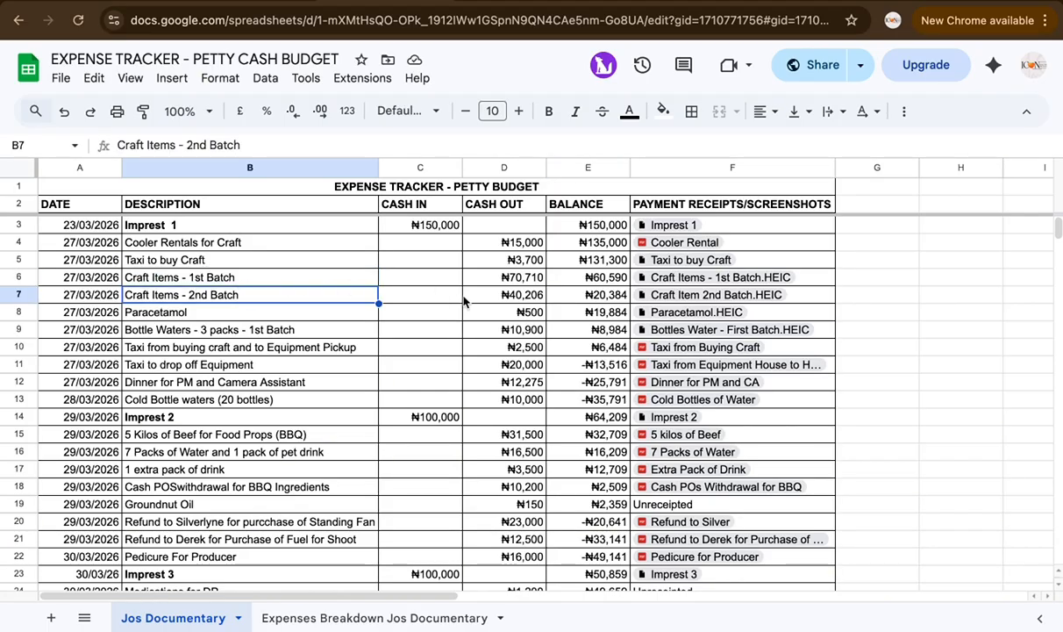
left_click(529, 279)
double_click(527, 277)
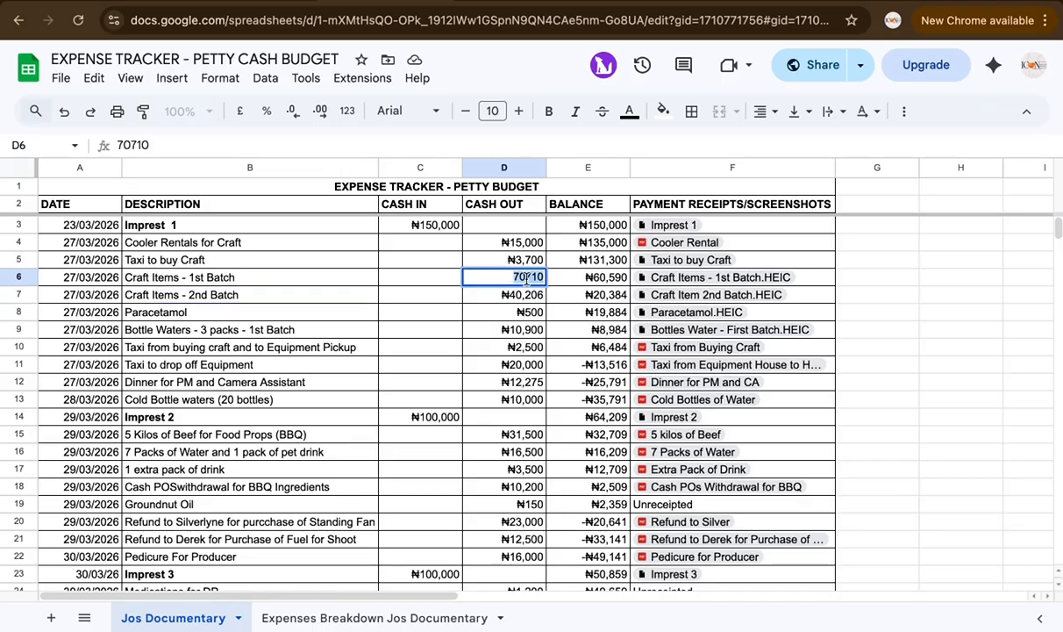
left_click(496, 330)
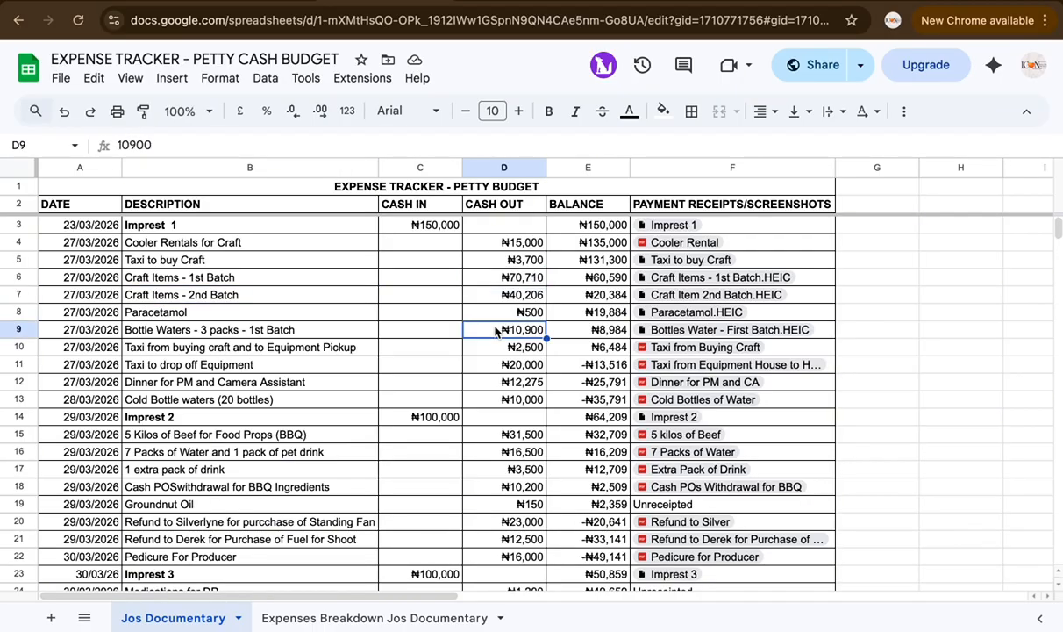
Step: Browse the Expenses Breakdown sheet, then return to Jos Documentary and scroll down to its TOTAL row
left_click(380, 619)
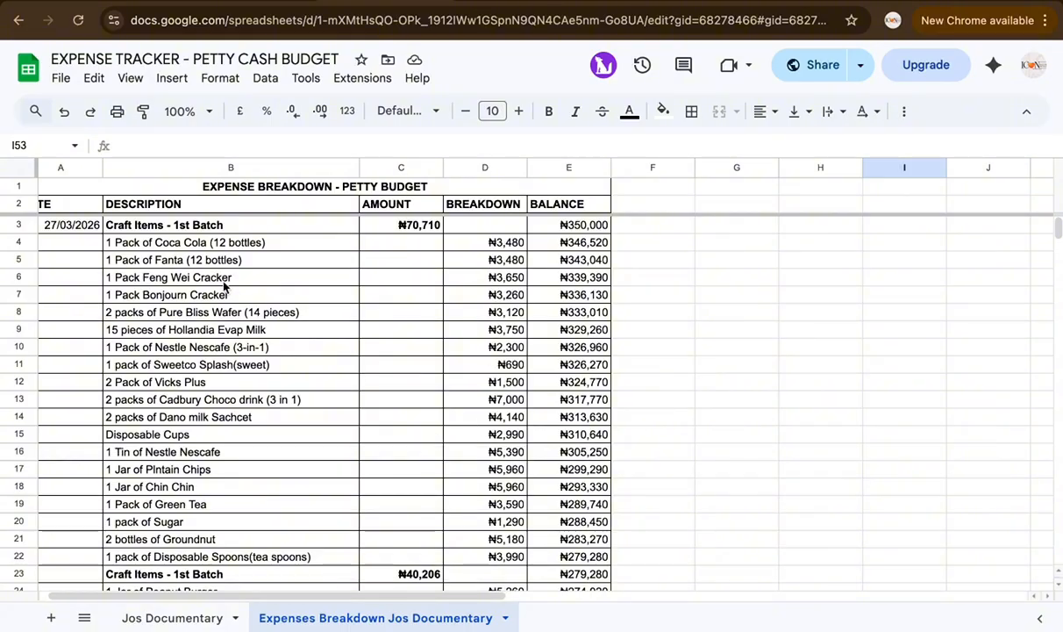
scroll(300, 451, "down", 1)
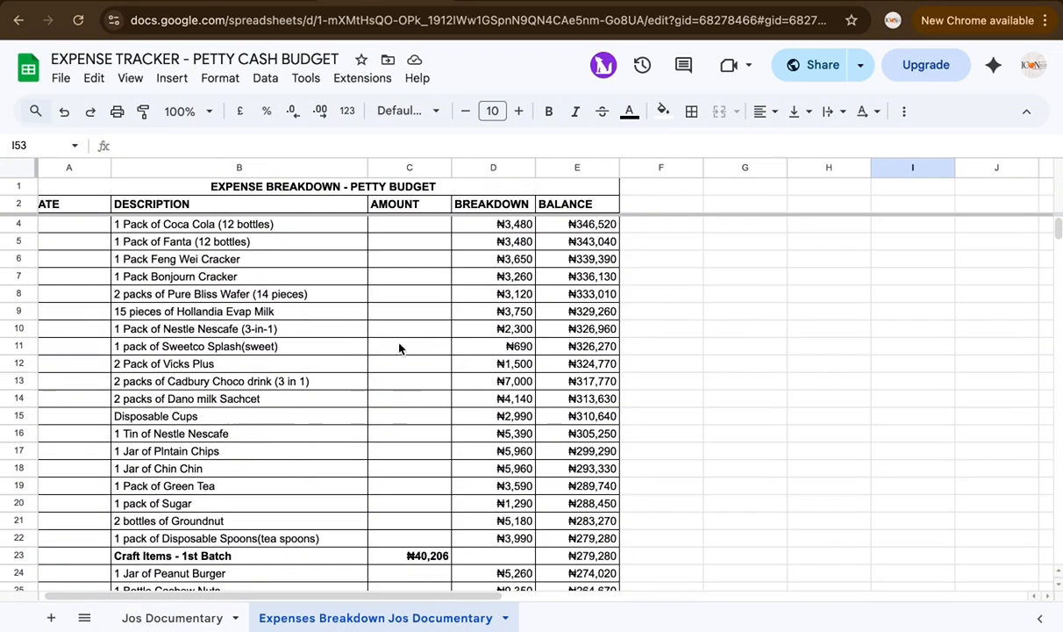
scroll(395, 348, "down", 5)
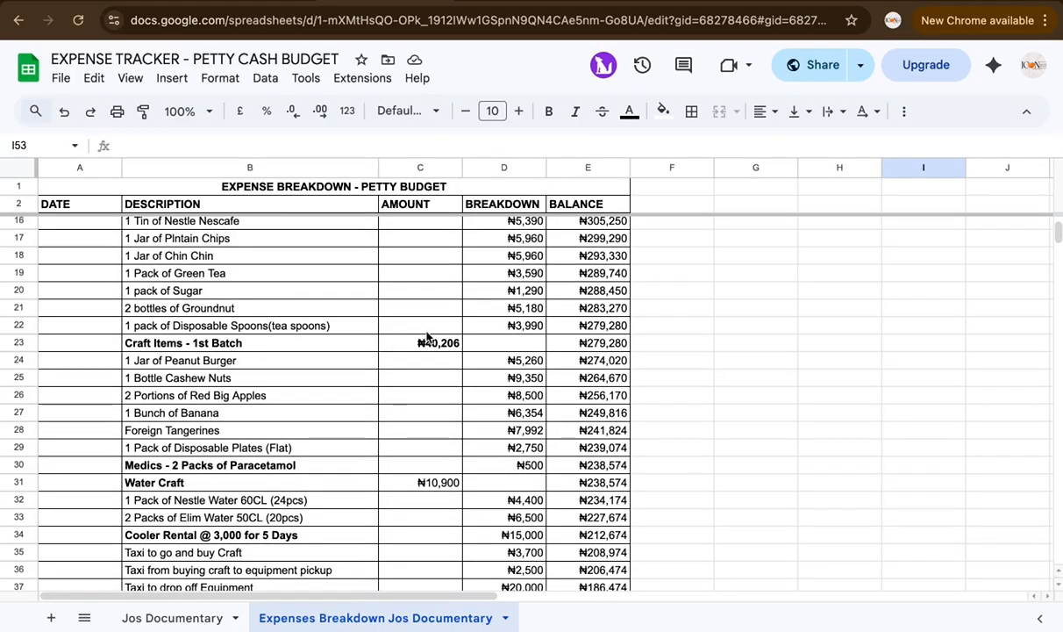
scroll(386, 478, "down", 10)
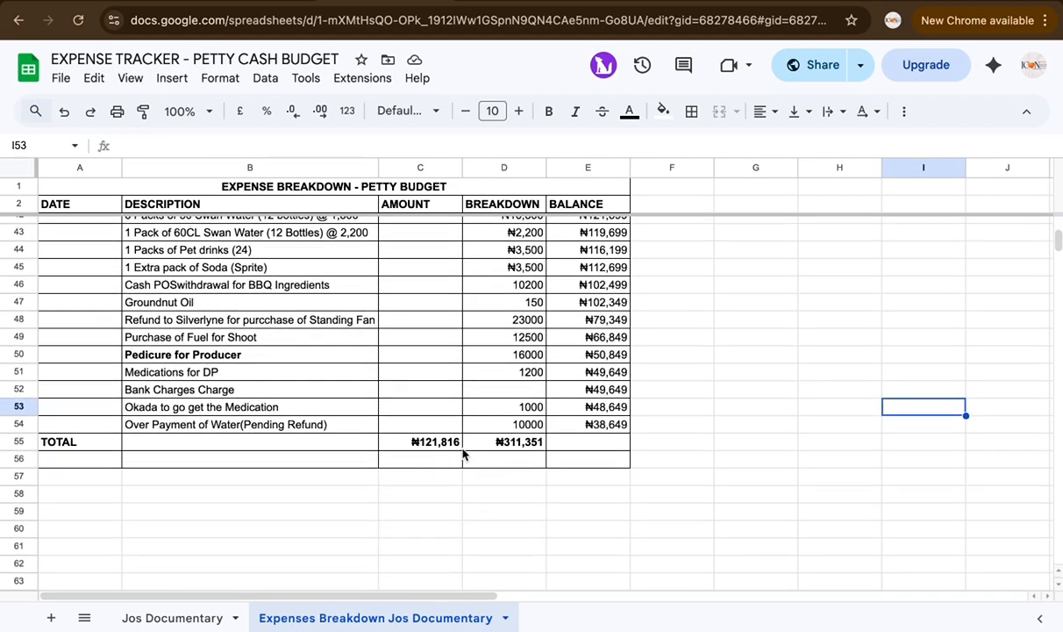
scroll(420, 414, "up", 10)
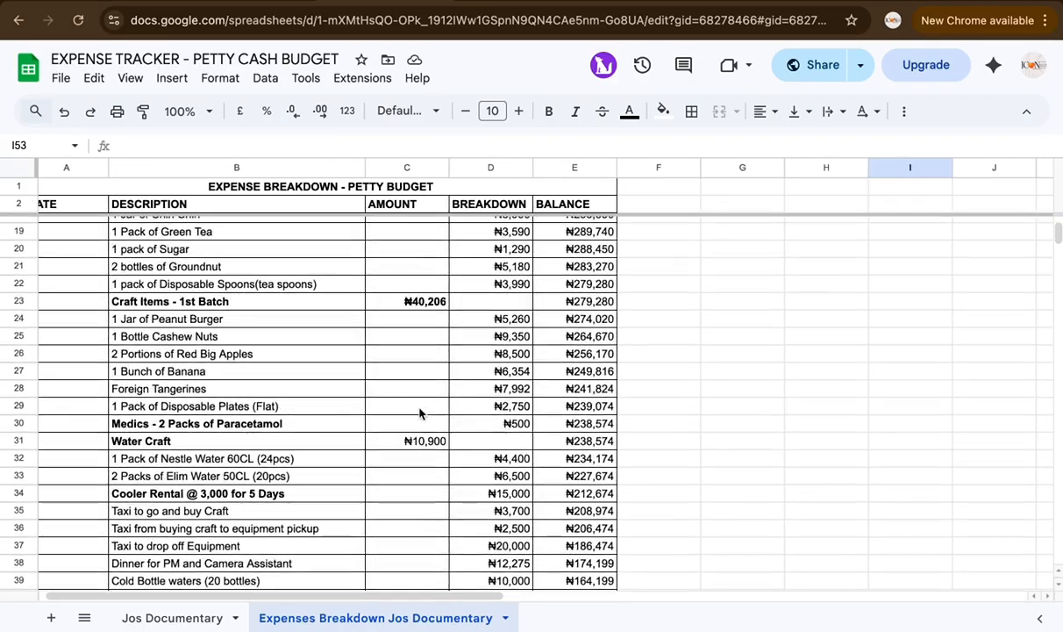
scroll(419, 414, "down", 5)
scroll(511, 536, "down", 3)
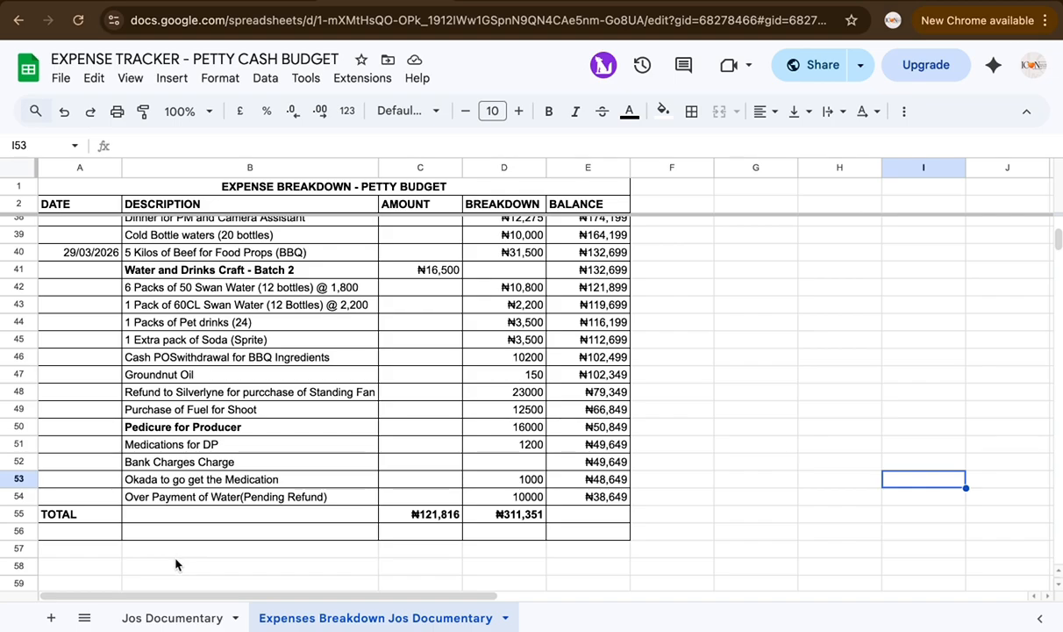
left_click(180, 614)
scroll(503, 522, "down", 6)
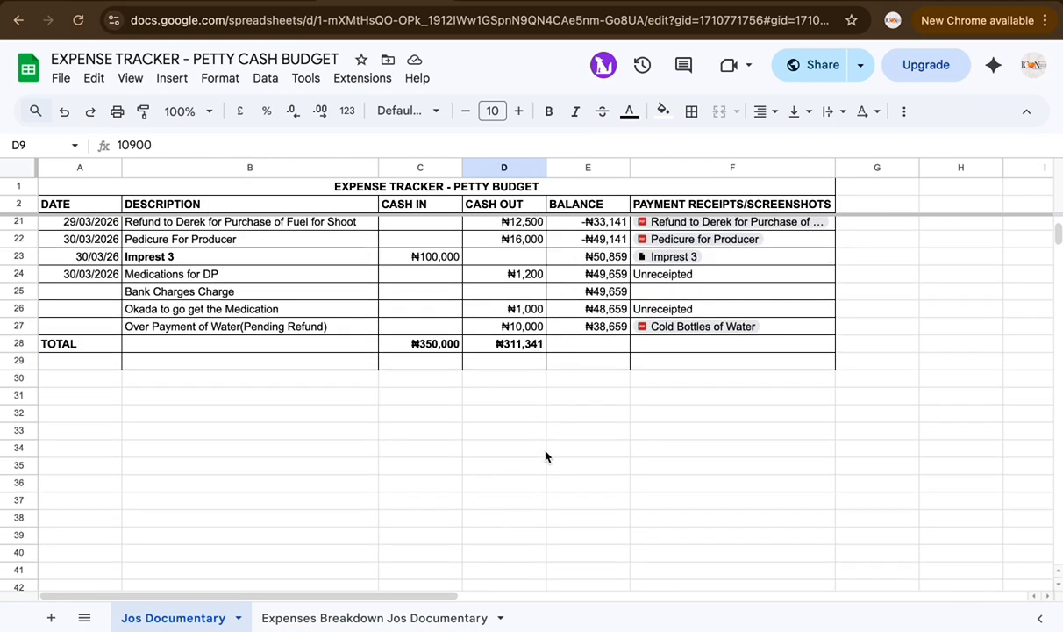
Step: Switch to the Expenses Breakdown Jos Documentary sheet and review down to its ₦121,816 / ₦311,351 TOTAL row
left_click(373, 618)
scroll(354, 506, "up", 10)
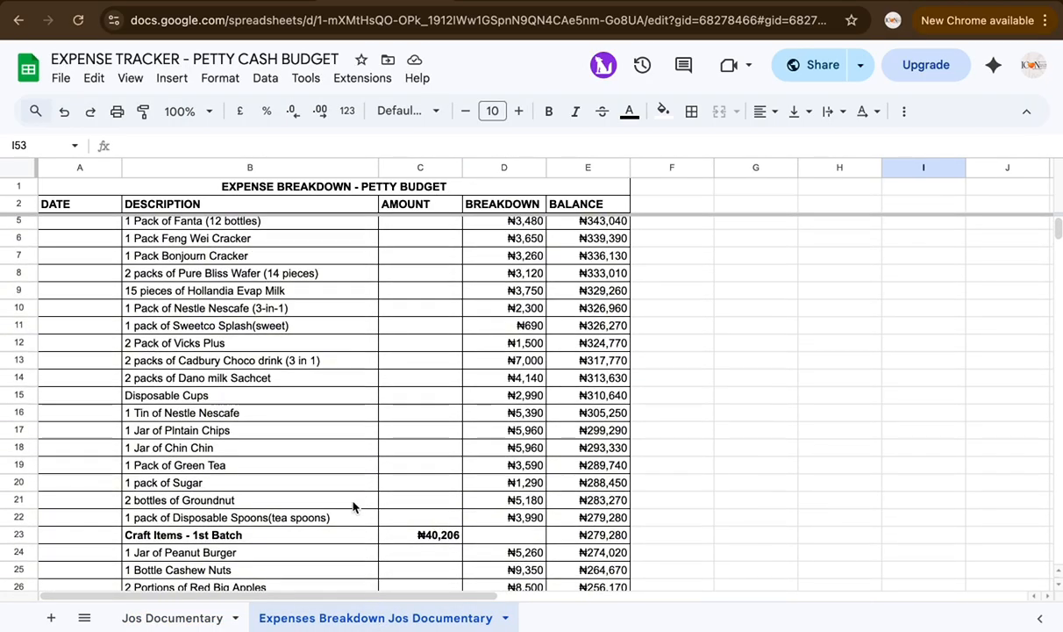
scroll(353, 506, "down", 3)
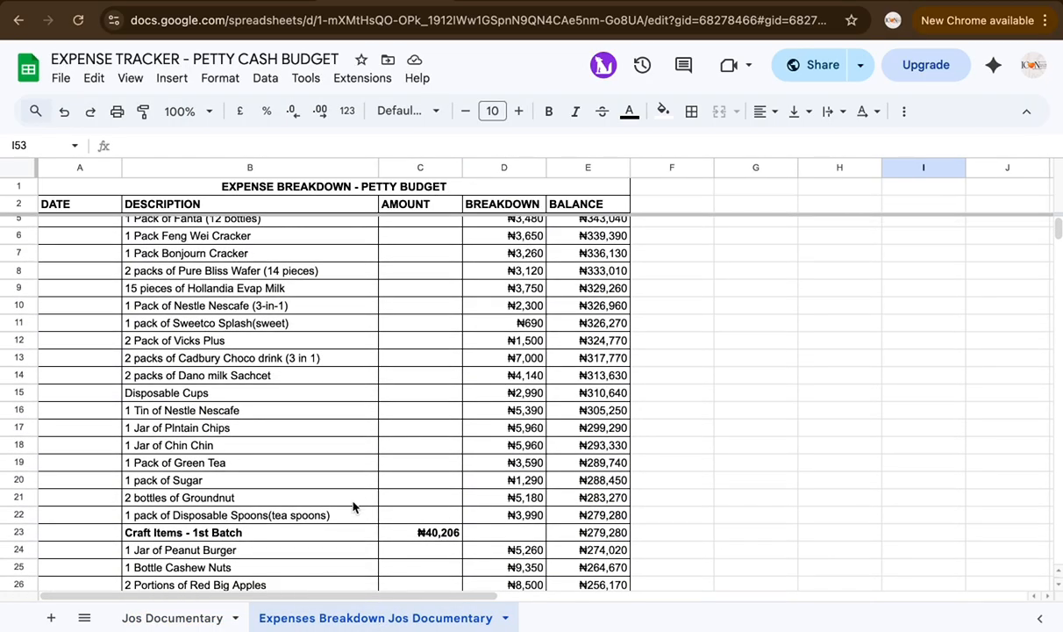
scroll(354, 506, "down", 4)
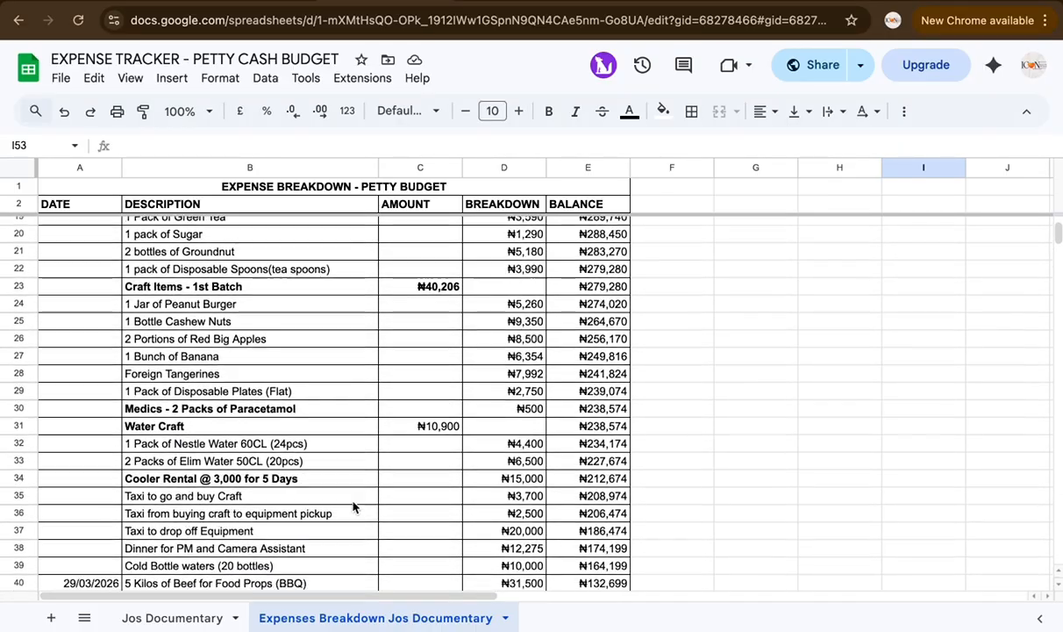
scroll(354, 506, "down", 1)
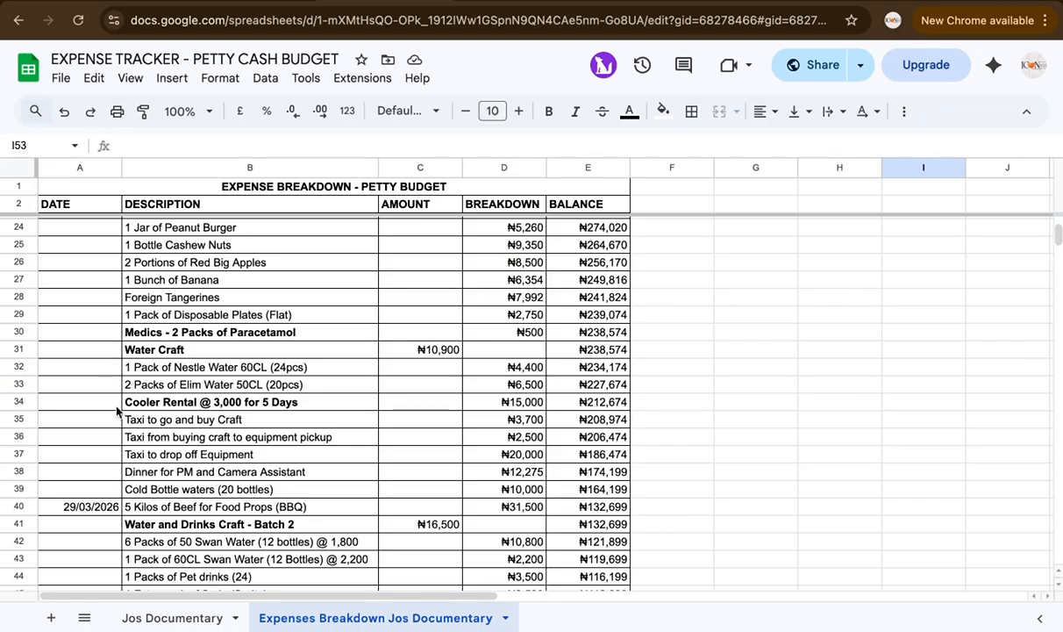
scroll(128, 455, "down", 5)
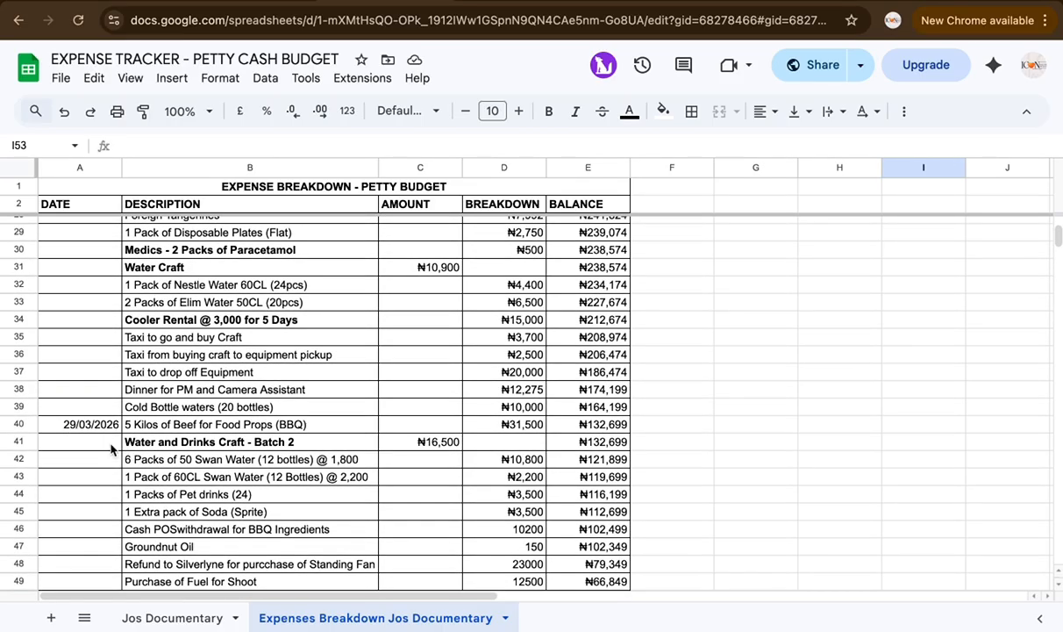
scroll(146, 477, "down", 7)
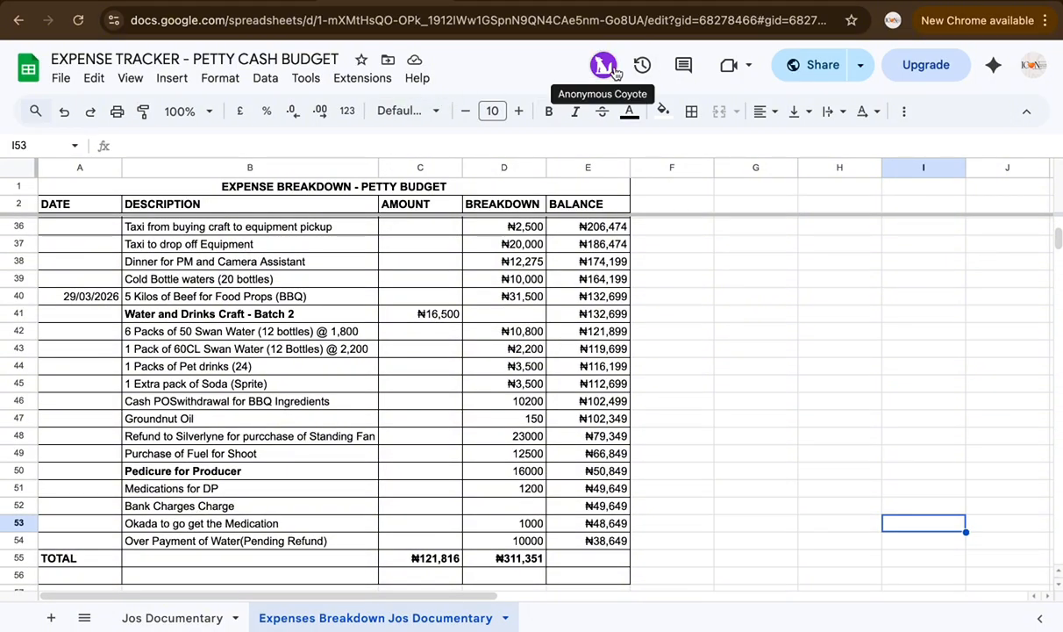
mouse_move(672, 1)
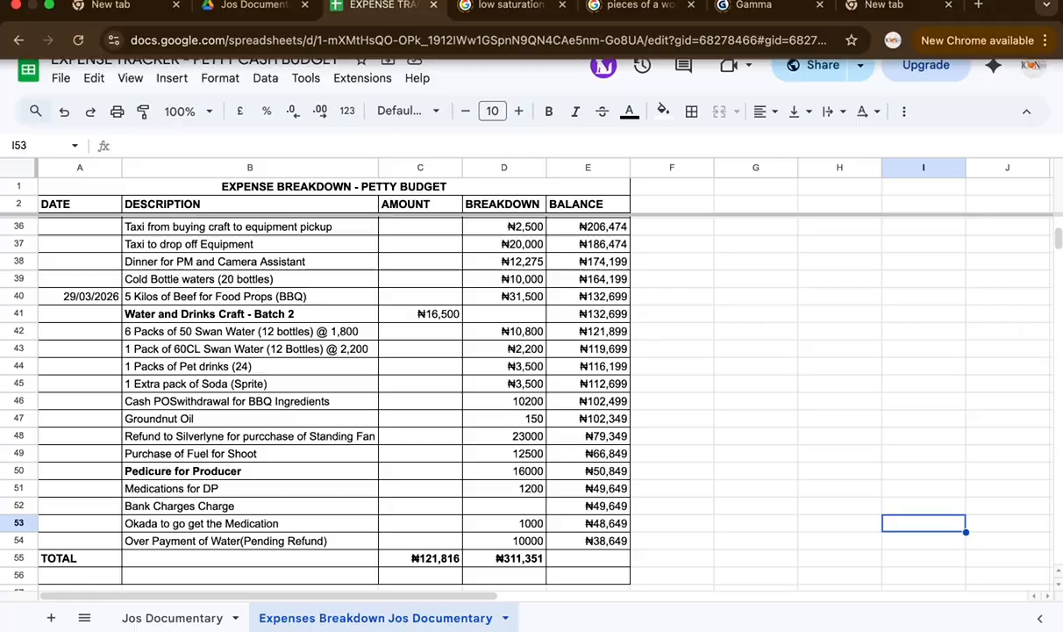